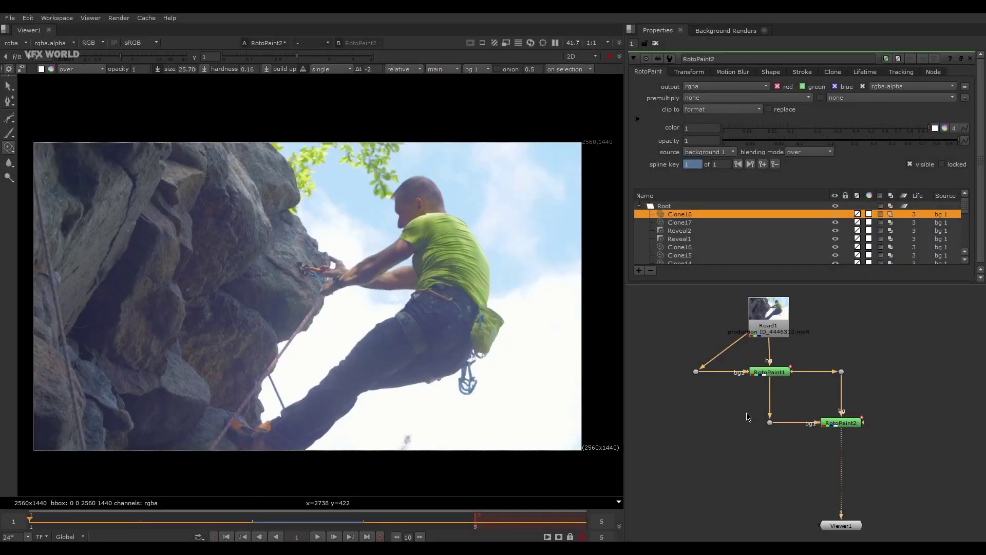
- Fit the node tree and view Read1's raw climbing footage in the viewer
middle_drag(749, 413, 745, 418)
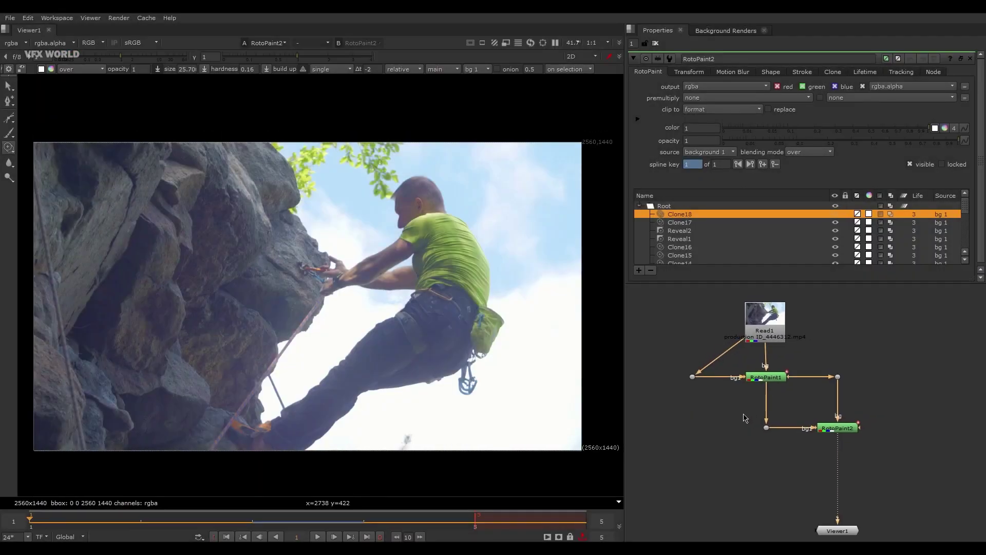
key(f)
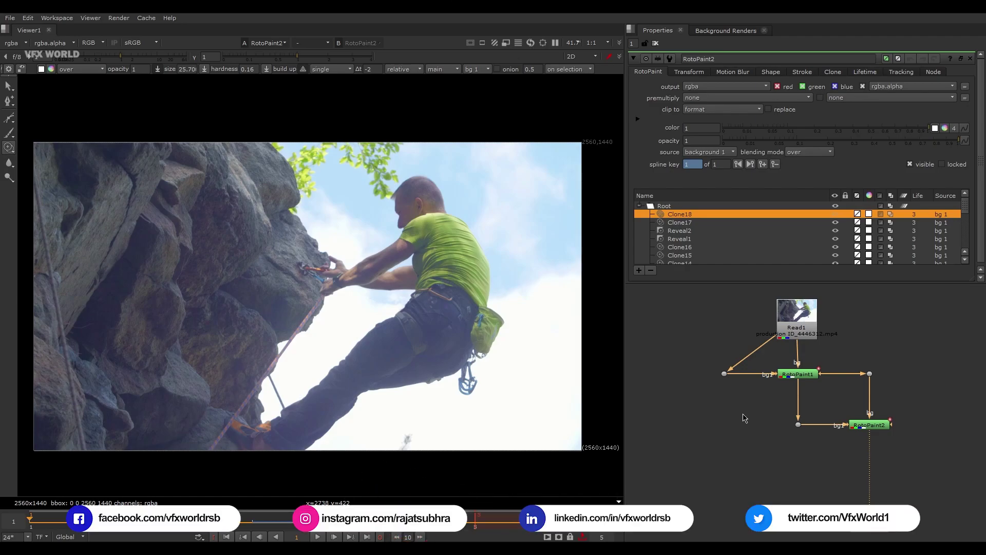
middle_drag(745, 418, 738, 418)
drag(792, 331, 793, 331)
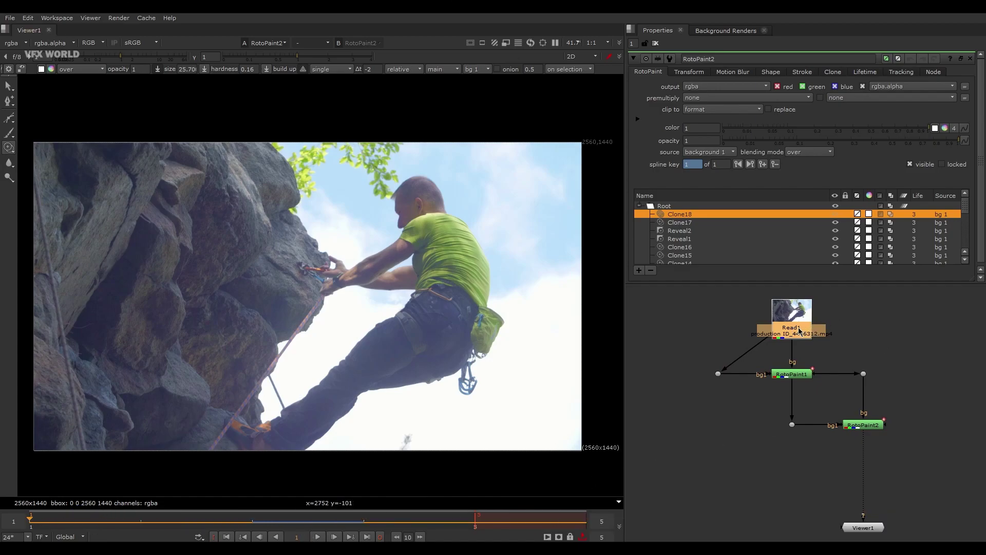
key(1)
- Zoom and pan the viewer to inspect the rope against the sky, then reselect Read1
scroll(241, 224, up, 3)
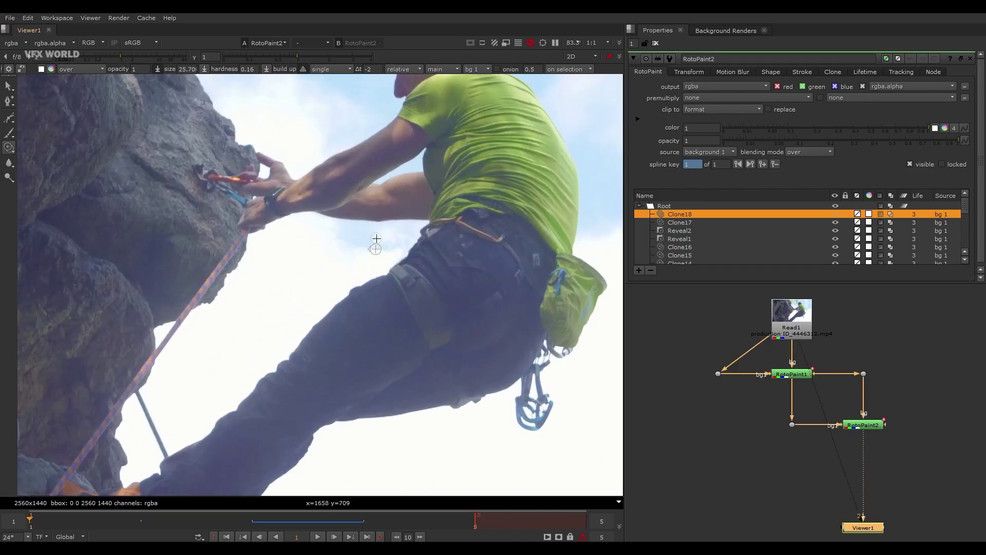
scroll(389, 264, down, 2)
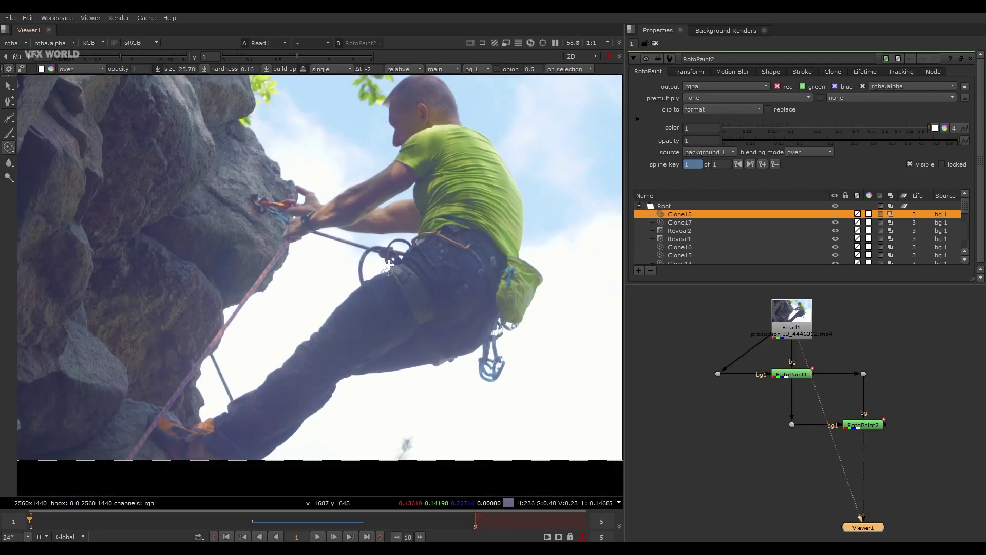
scroll(390, 264, up, 1)
middle_drag(393, 256, 380, 282)
scroll(400, 282, down, 1)
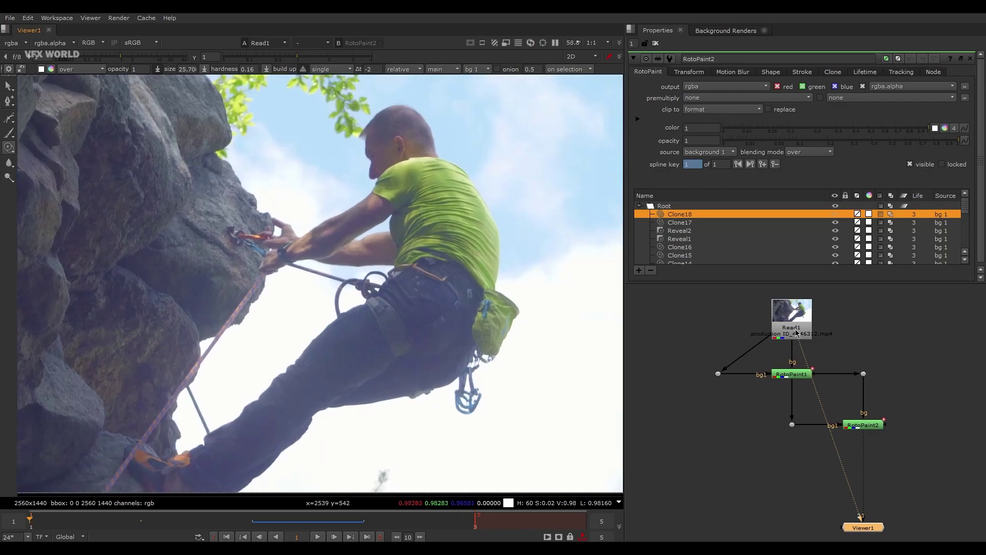
middle_drag(883, 454, 826, 453)
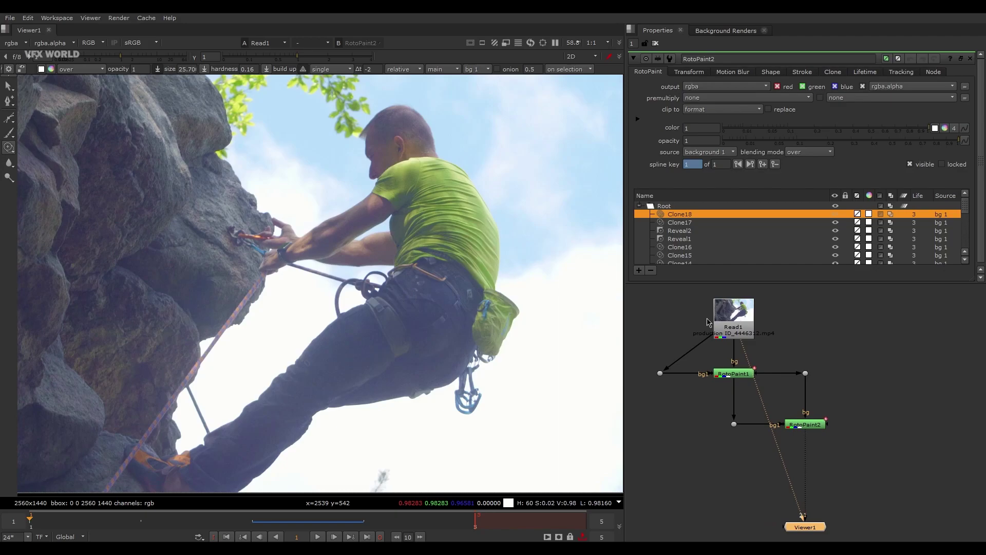
click(742, 336)
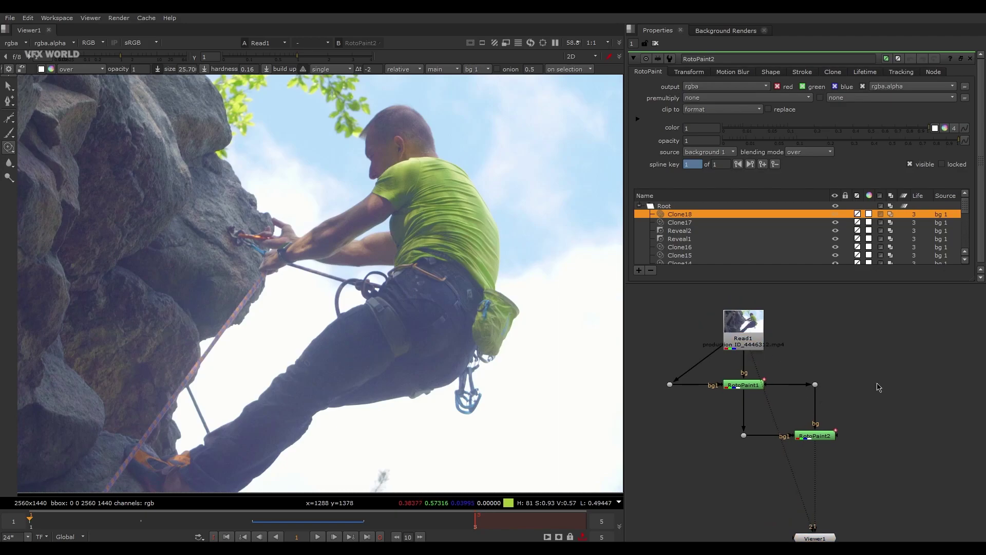
- Paste a copy of Read1 as Read2 in open space in the node graph
click(740, 332)
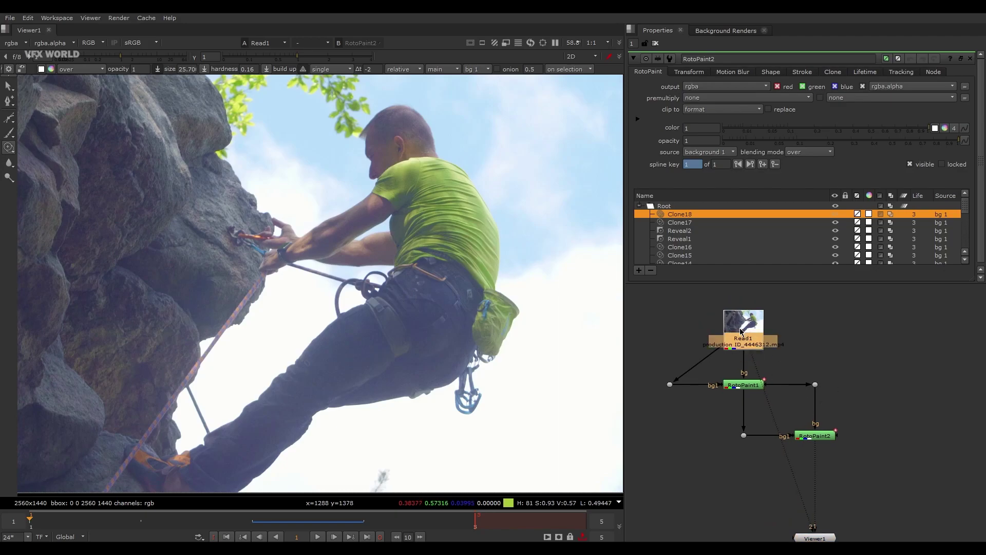
middle_drag(865, 368, 815, 361)
click(922, 334)
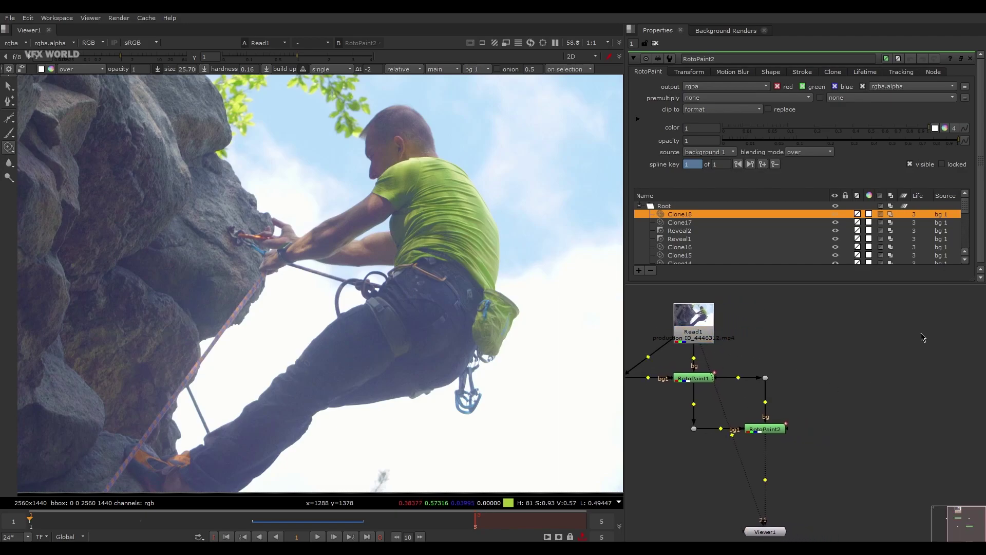
key(ctrl+v)
middle_drag(924, 339, 865, 345)
click(869, 340)
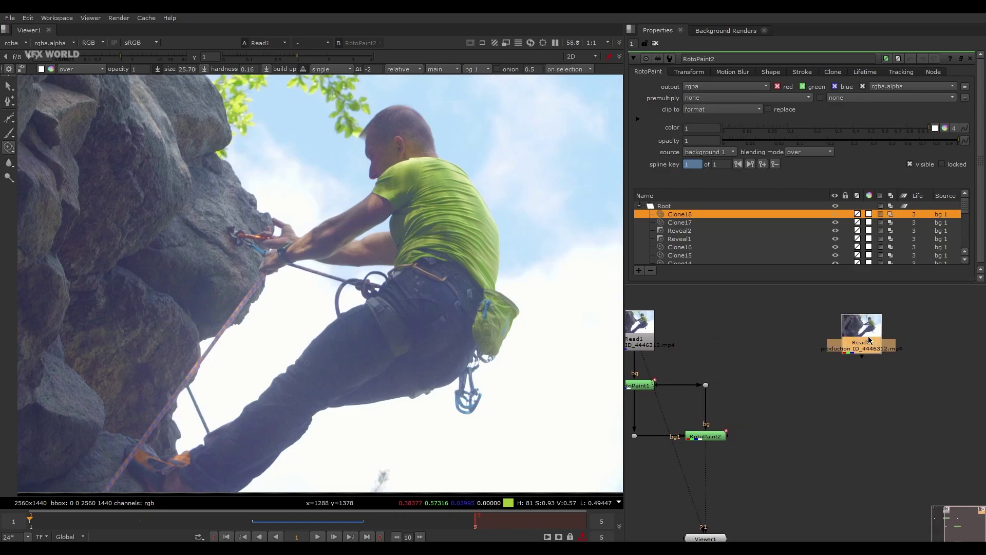
- Add RotoPaint3 under Read2 and arrange the pair in the node graph
key(p)
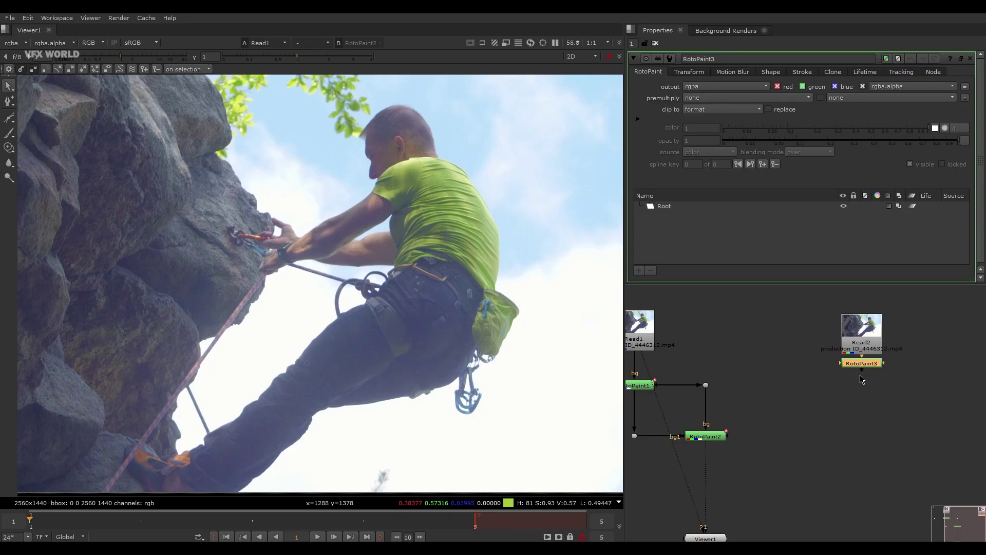
middle_drag(866, 353, 886, 350)
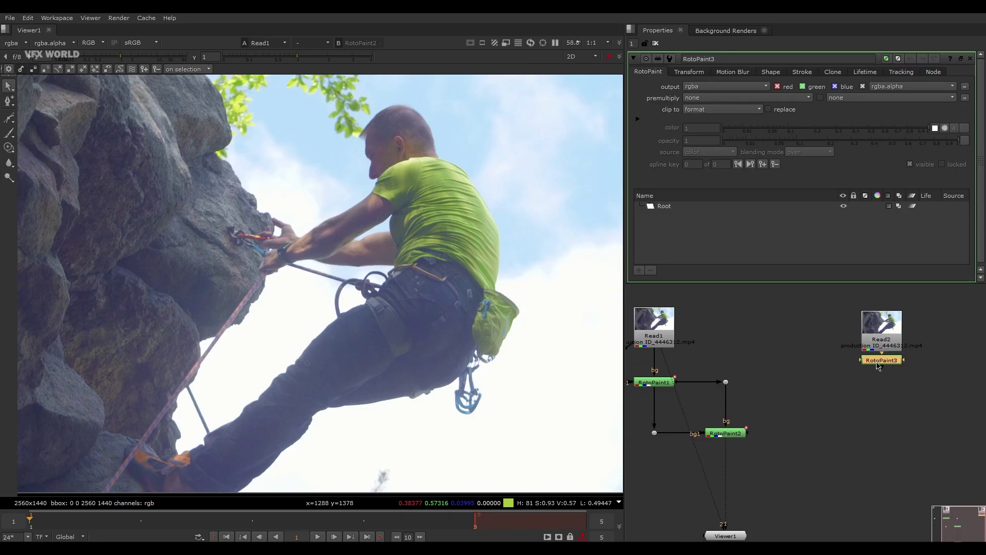
drag(878, 363, 876, 369)
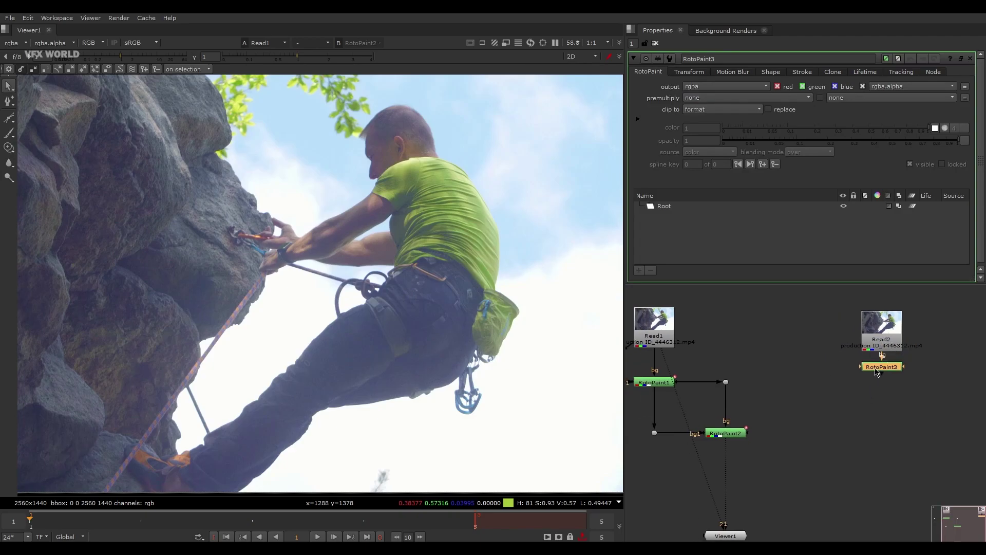
middle_drag(846, 396, 860, 397)
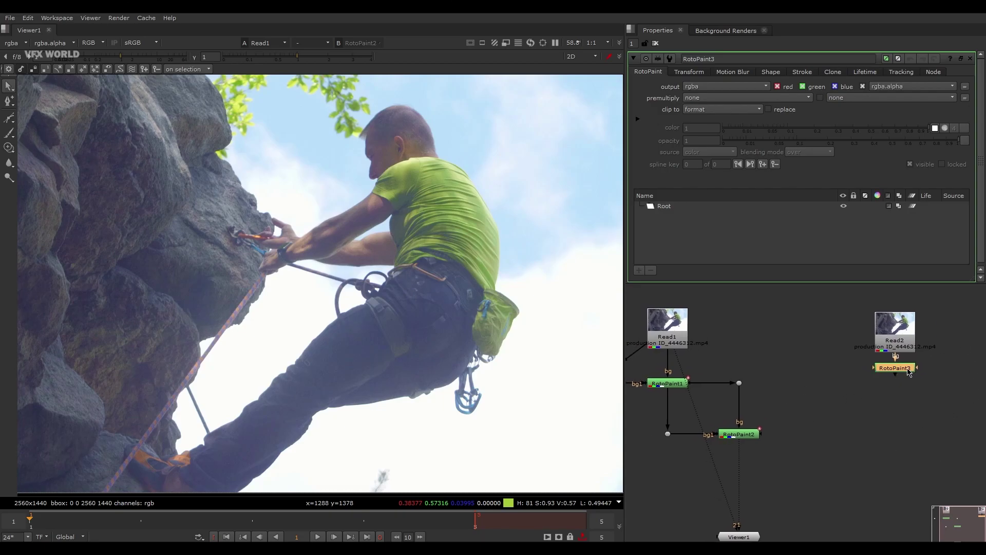
drag(908, 372, 900, 395)
middle_drag(900, 359, 843, 369)
drag(844, 362, 888, 338)
- Branch the clip through a Dot into RotoPaint3's bg1 input
click(753, 423)
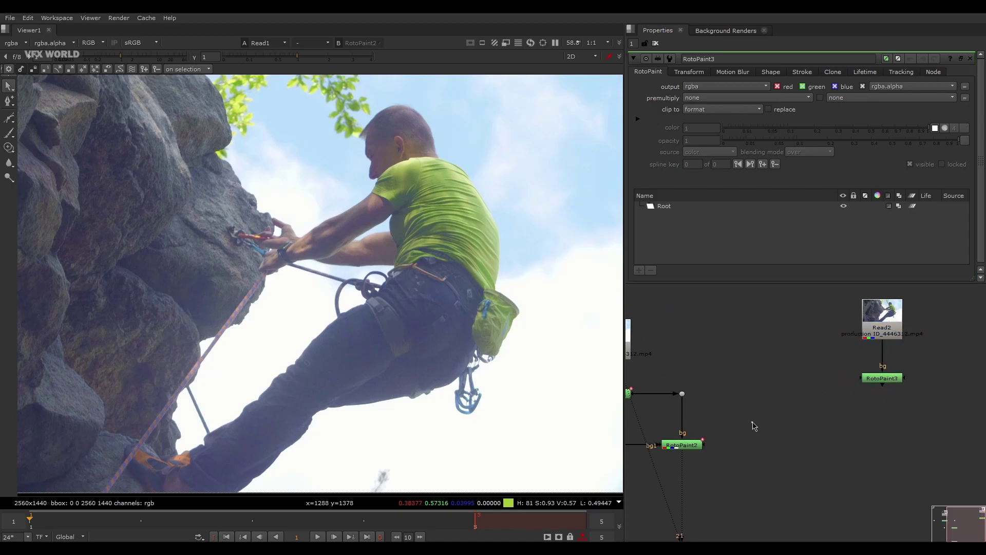
key(.)
drag(806, 380, 881, 316)
click(881, 382)
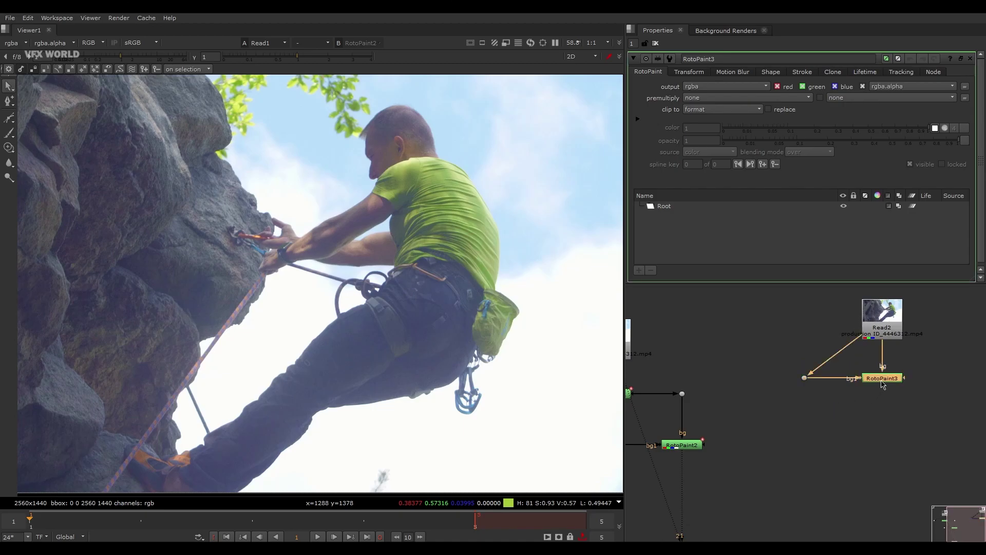
- View RotoPaint3's output and zoom in around the climber's arm and rope
key(1)
scroll(299, 295, up, 5)
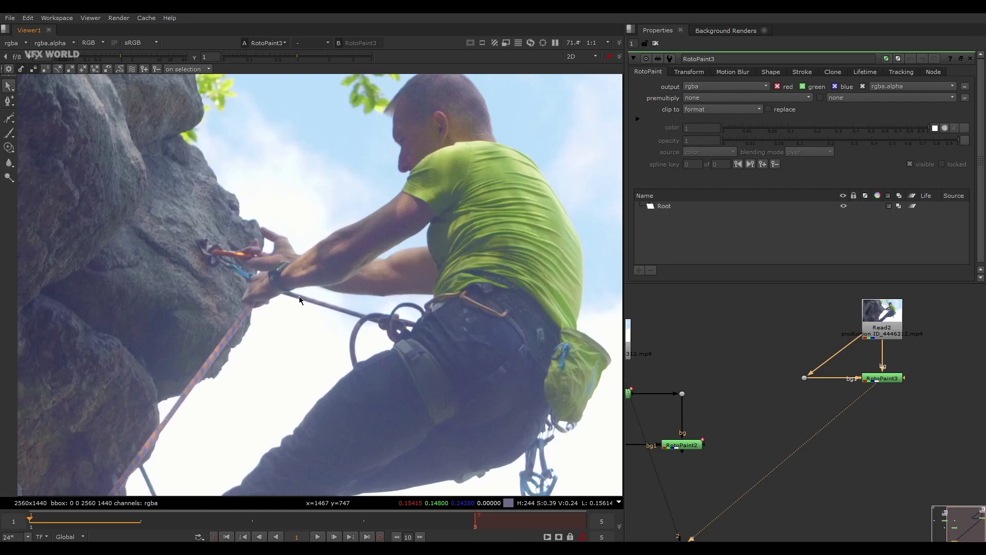
middle_drag(376, 317, 352, 317)
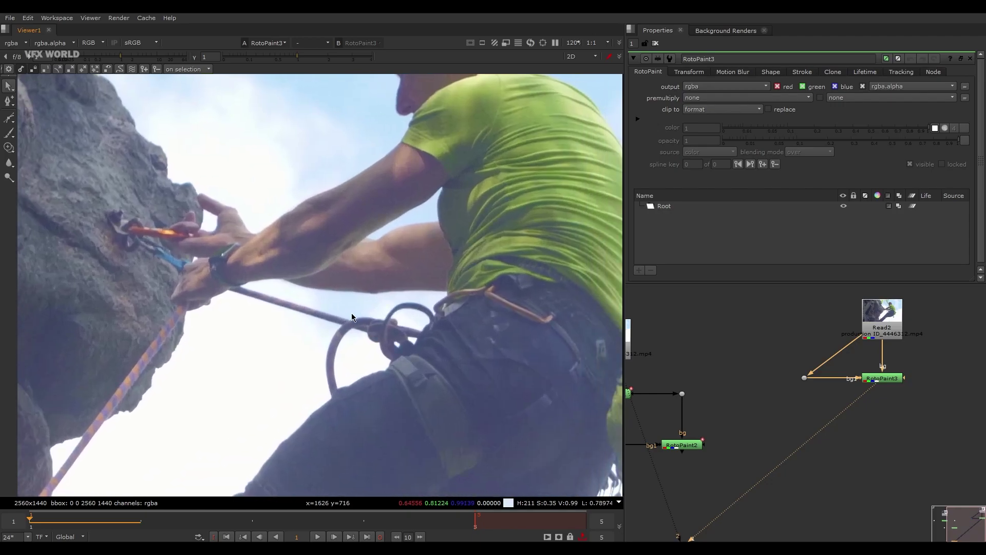
scroll(352, 314, down, 2)
scroll(352, 317, down, 1)
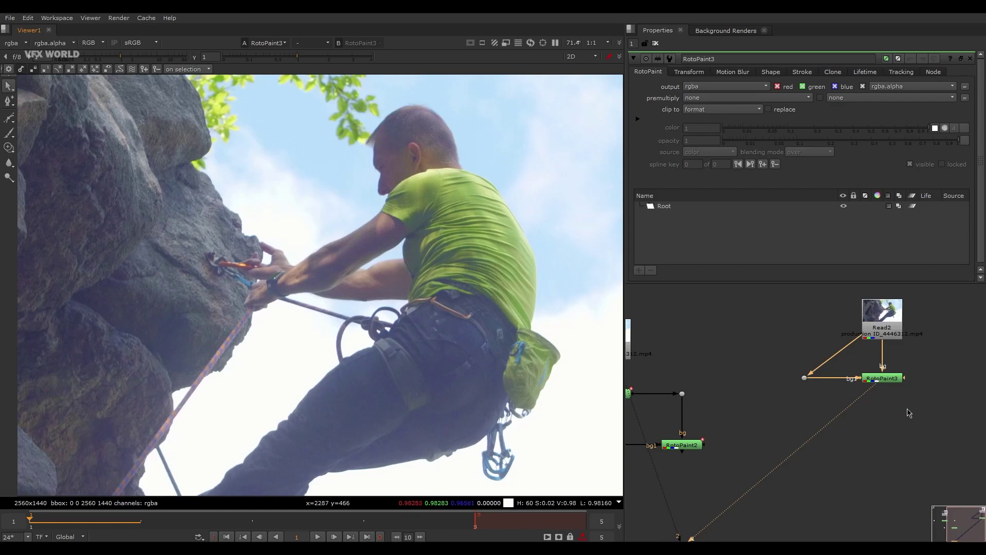
middle_drag(949, 372, 895, 378)
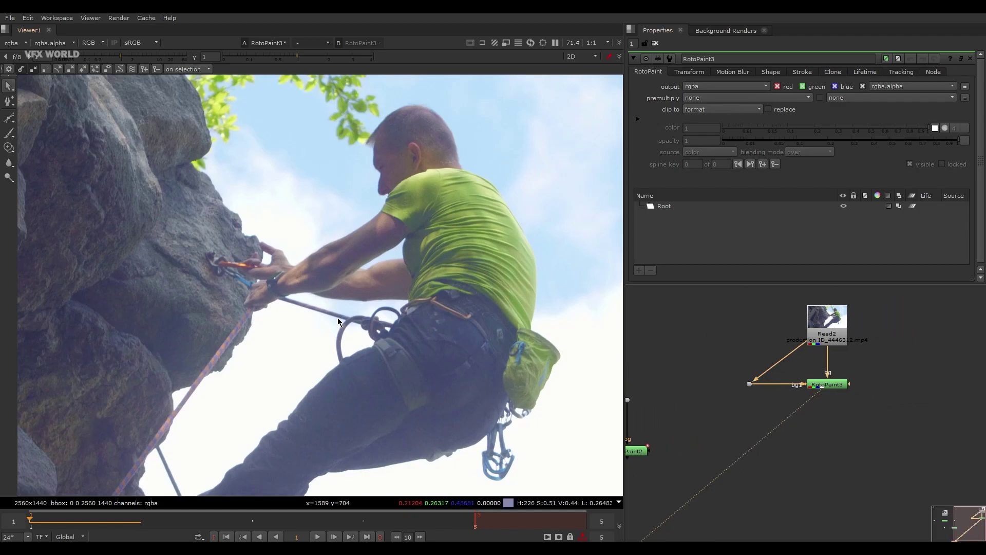
scroll(338, 321, up, 2)
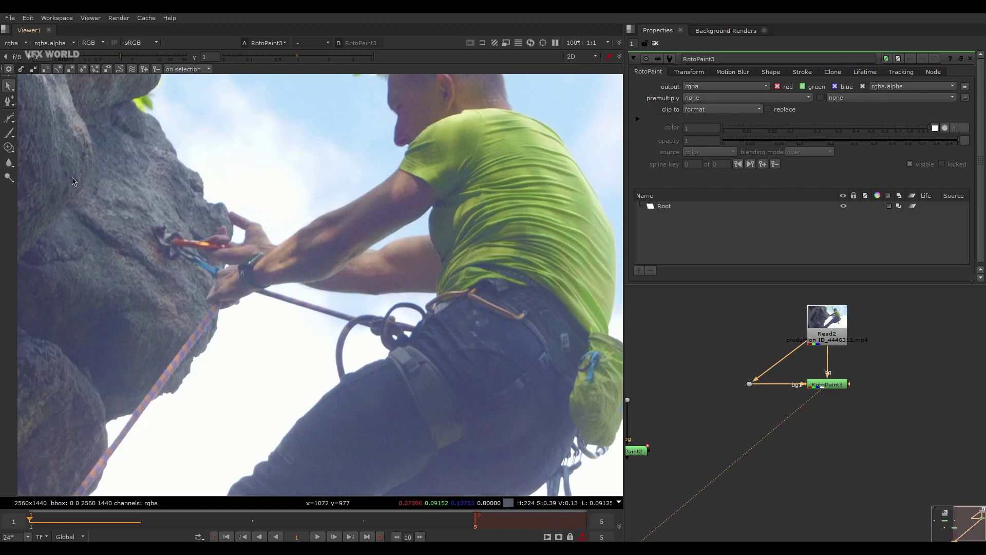
- Ready the Clone tool with blend mode over, brush size 64.5 and single-frame lifetime
click(9, 149)
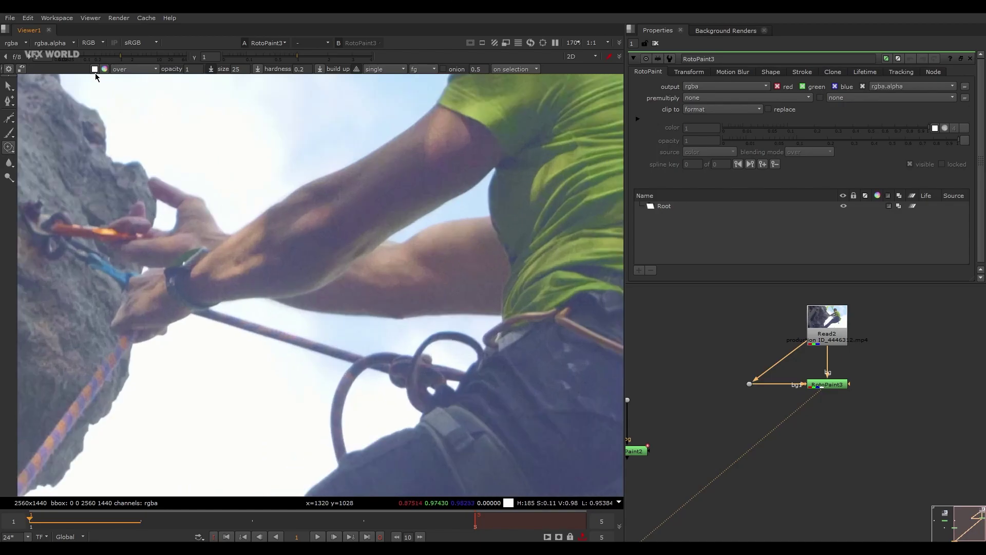
click(138, 72)
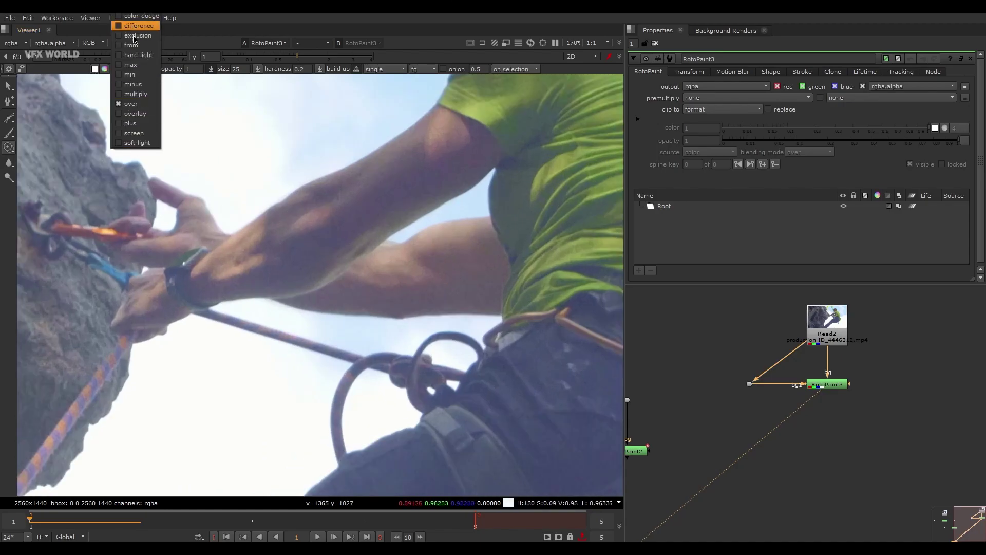
click(189, 51)
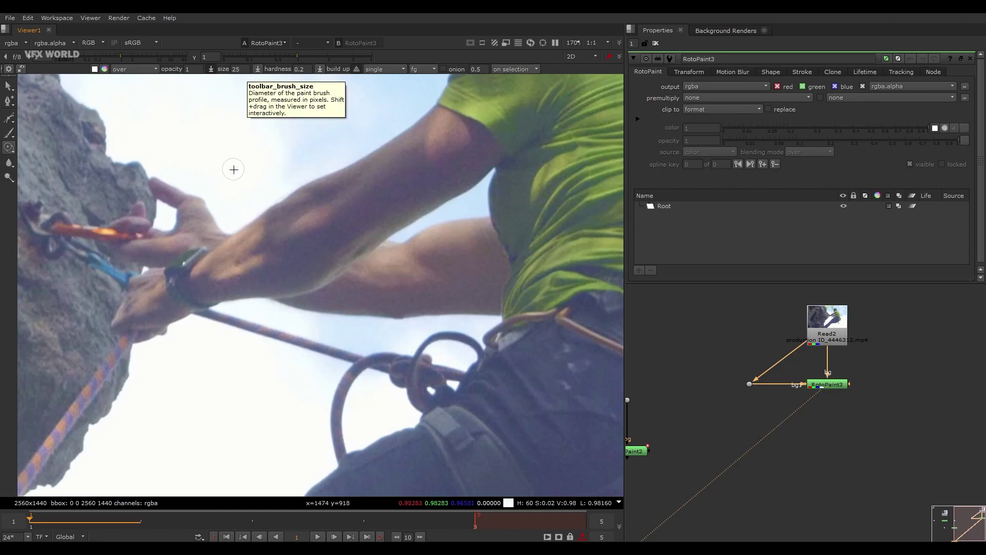
shift+drag(224, 189, 248, 175)
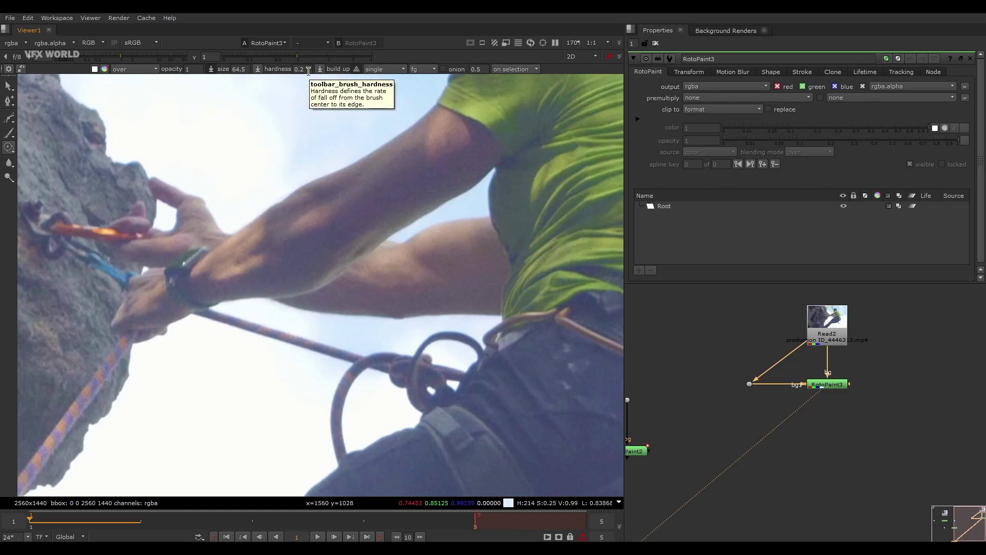
scroll(360, 164, up, 2)
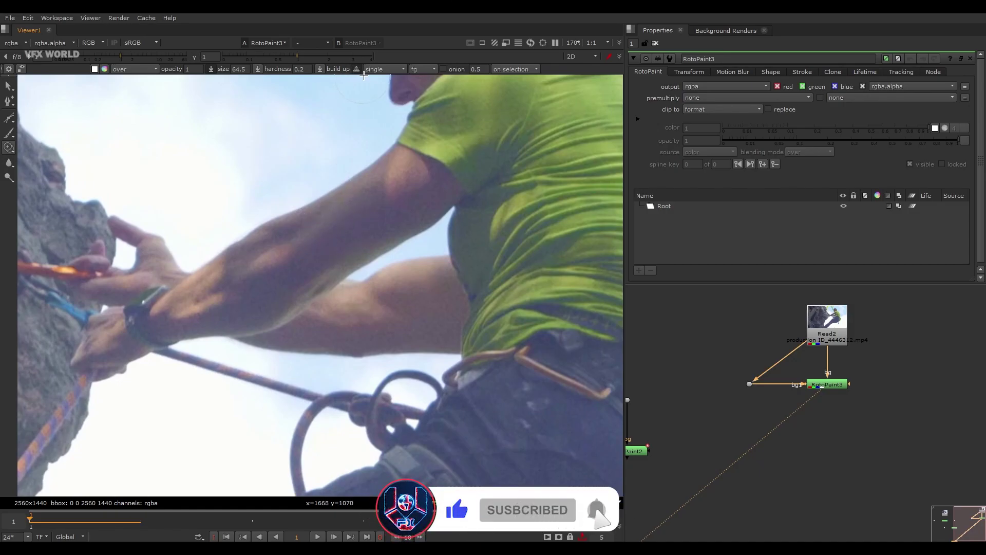
click(382, 70)
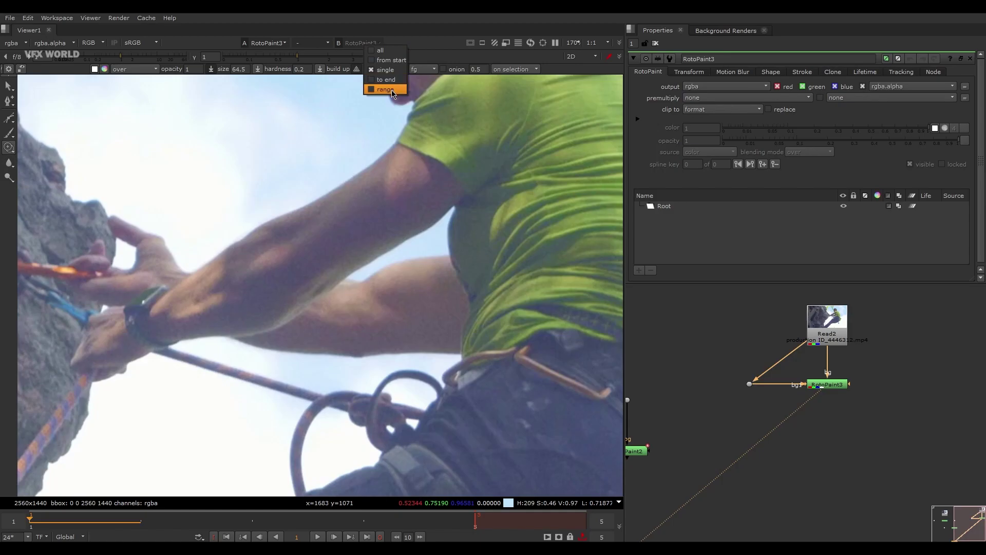
click(431, 58)
click(430, 69)
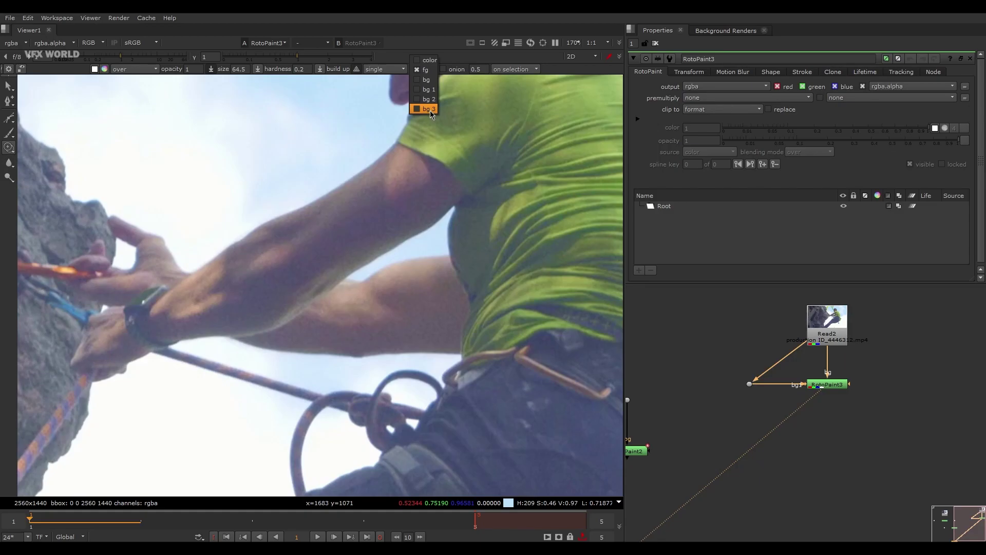
- With clone source fg and a smaller brush, paint sky over the rope on frame 1
click(445, 63)
middle_drag(448, 95, 391, 142)
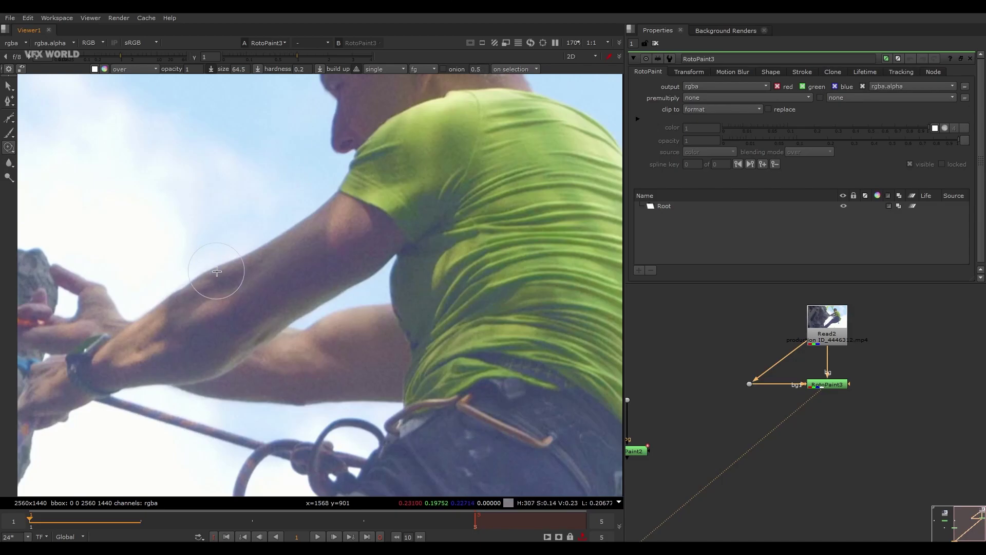
mouse_move(220, 275)
middle_down()
mouse_move(287, 242)
mouse_move(341, 186)
middle_up()
mouse_move(314, 249)
shift+mouse_down()
mouse_move(285, 260)
mouse_move(305, 252)
mouse_move(310, 223)
mouse_move(278, 254)
mouse_move(284, 260)
mouse_move(308, 208)
mouse_move(414, 234)
shift+mouse_up()
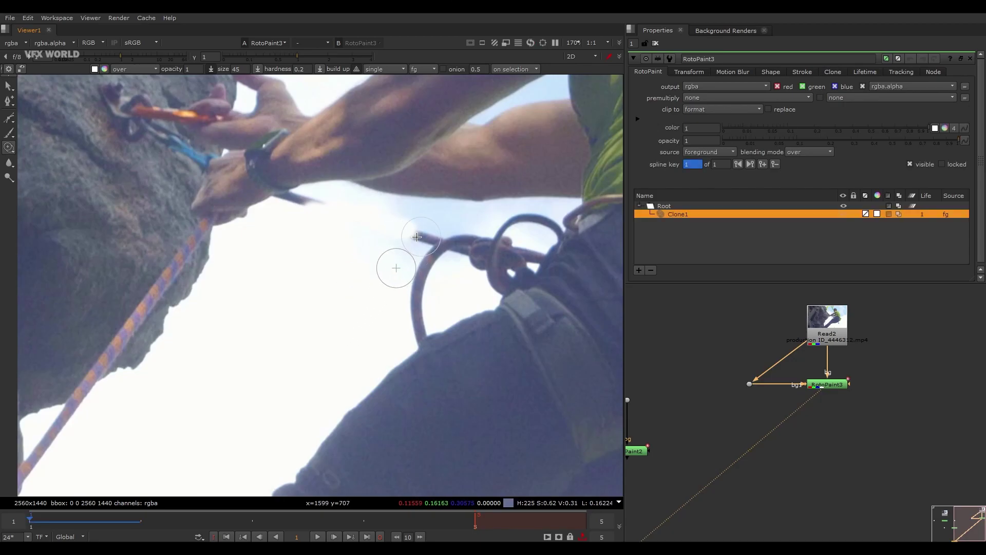
mouse_move(425, 236)
mouse_down()
mouse_move(411, 272)
mouse_move(415, 333)
mouse_move(437, 256)
mouse_move(425, 292)
mouse_up()
mouse_move(437, 248)
mouse_down()
mouse_move(463, 250)
mouse_move(478, 266)
mouse_up()
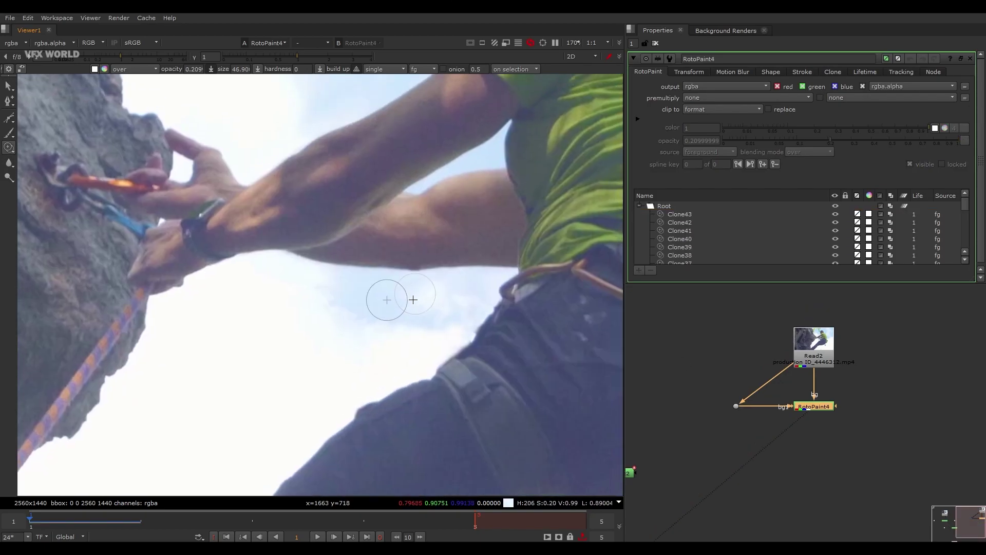
scroll(413, 300, down, 2)
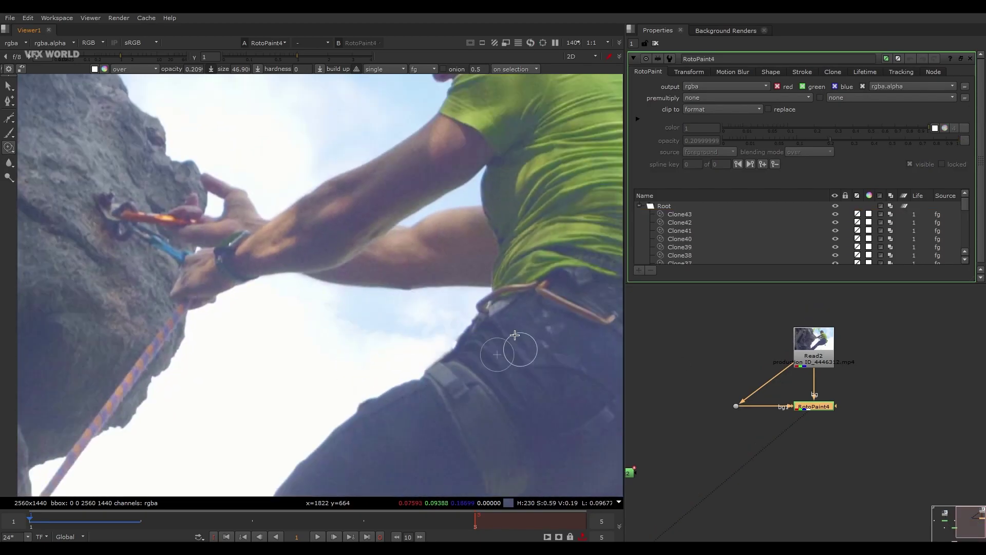
click(813, 354)
key(1)
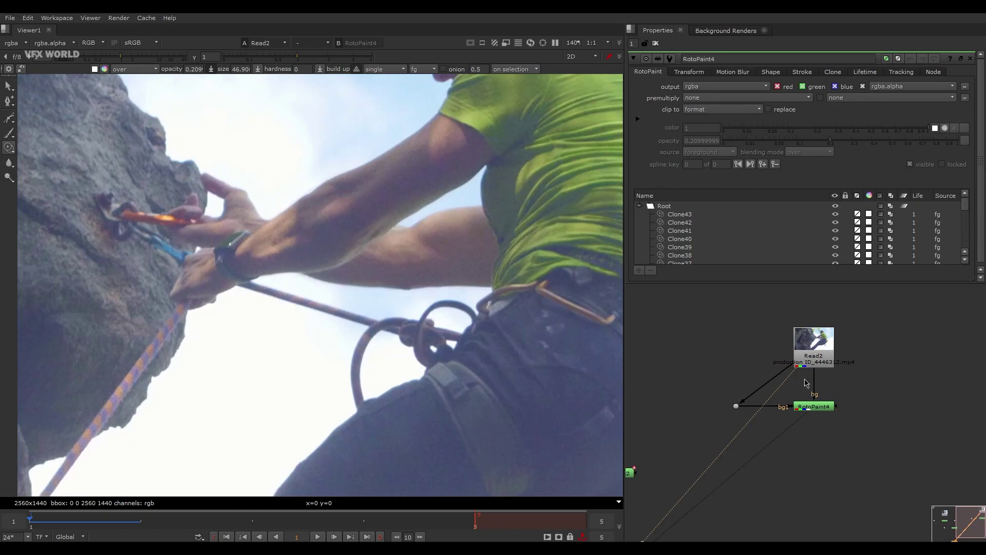
click(809, 407)
key(1)
scroll(352, 328, down, 3)
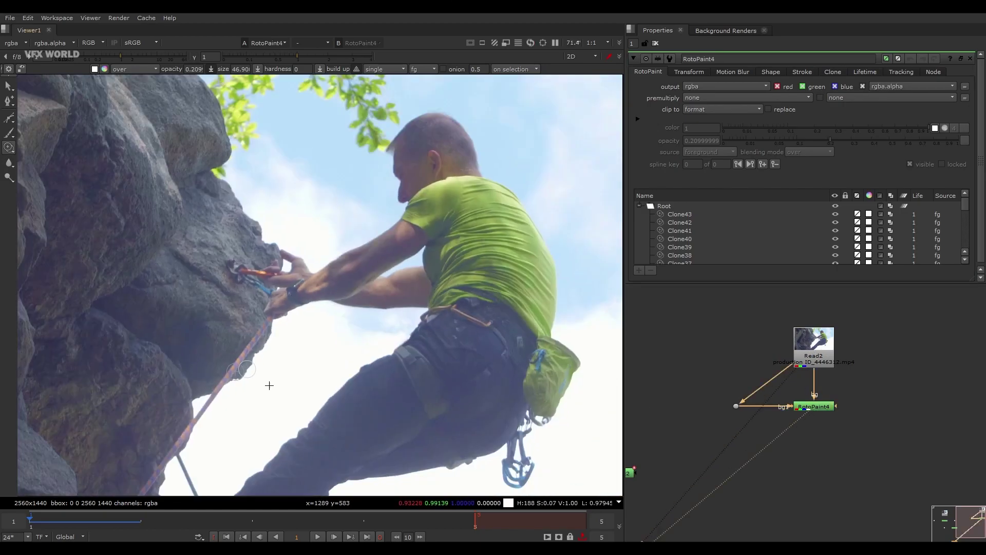
middle_drag(398, 339, 375, 331)
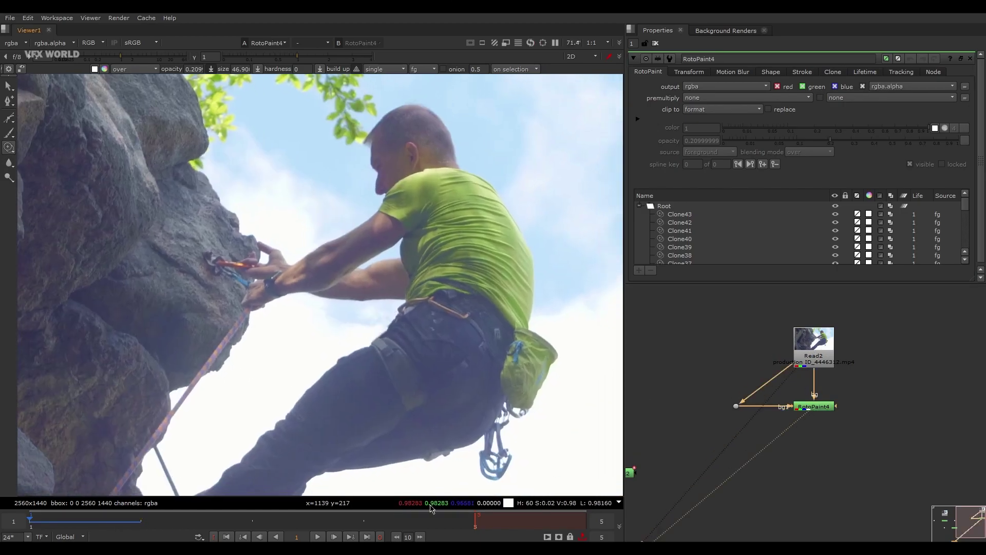
scroll(375, 344, up, 1)
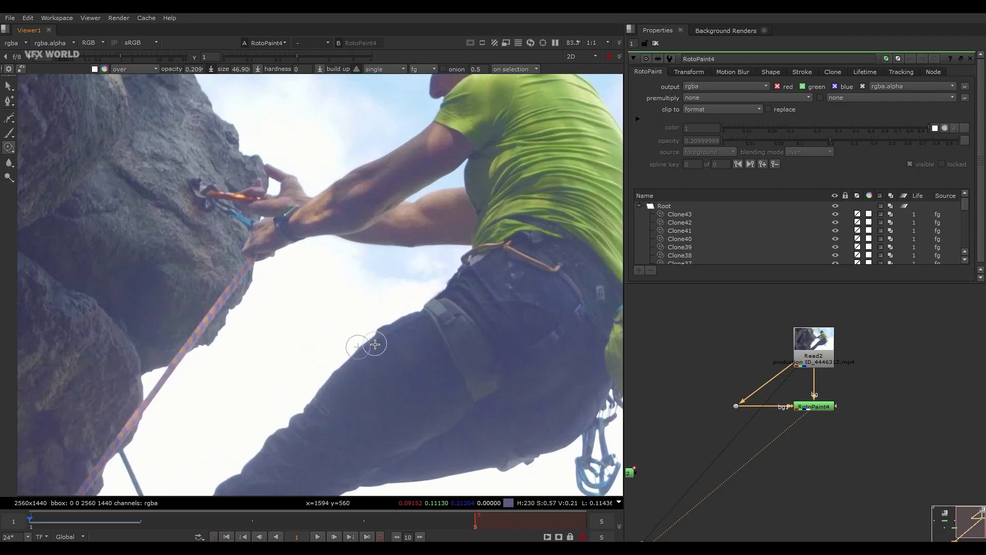
scroll(375, 344, up, 1)
click(831, 409)
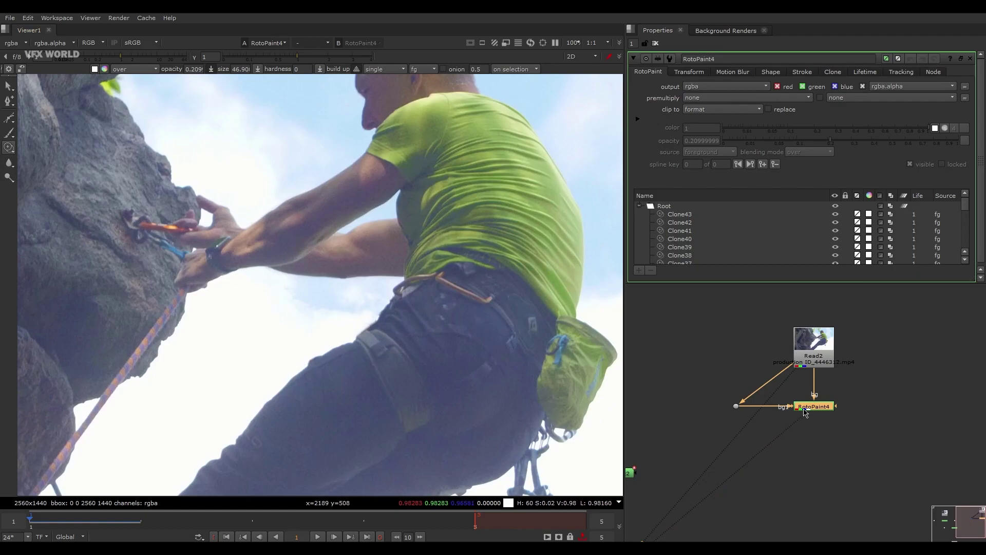
- Add RotoPaint3 after RotoPaint4 and wire a Dot from RotoPaint4's output into its bg1
key(p)
drag(817, 422, 894, 406)
click(854, 458)
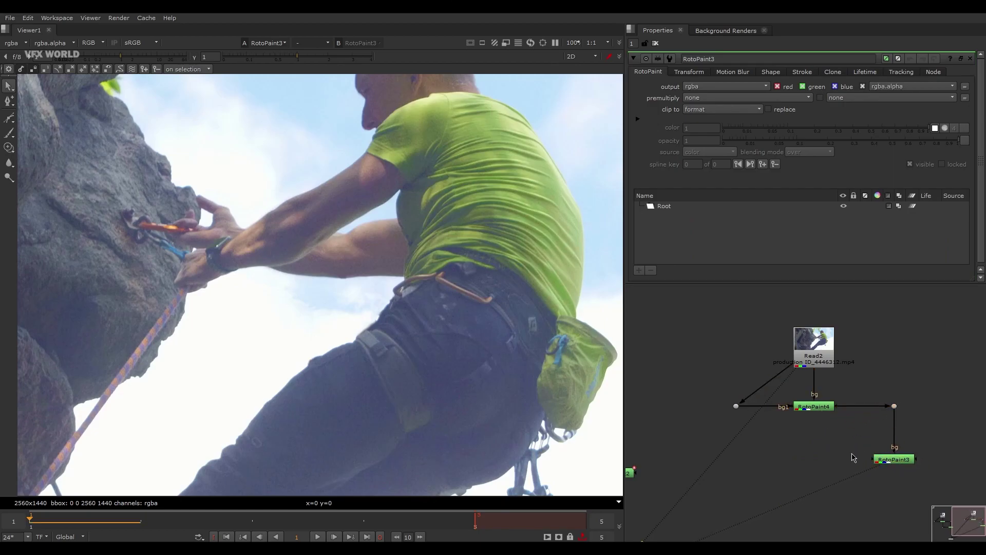
mouse_move(854, 459)
mouse_down()
mouse_move(818, 470)
mouse_move(871, 465)
mouse_up()
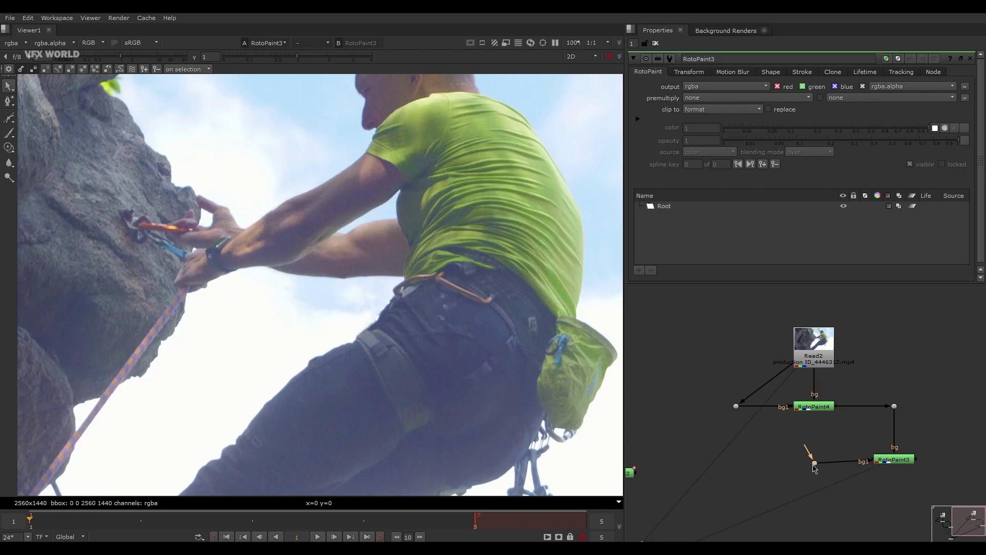
drag(812, 453, 814, 408)
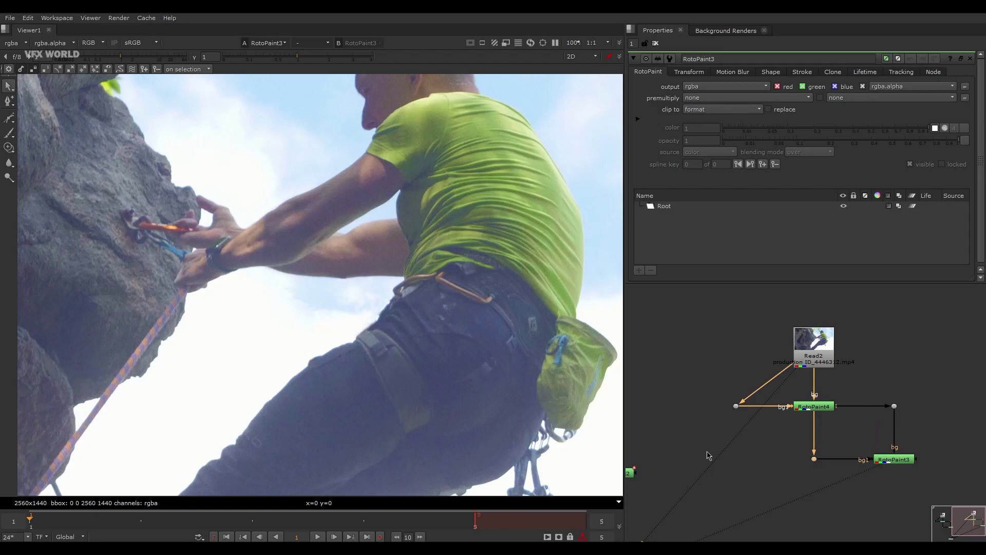
- Center the nodes and display RotoPaint3's output in the viewer
click(818, 407)
middle_drag(827, 431, 797, 423)
click(858, 453)
key(1)
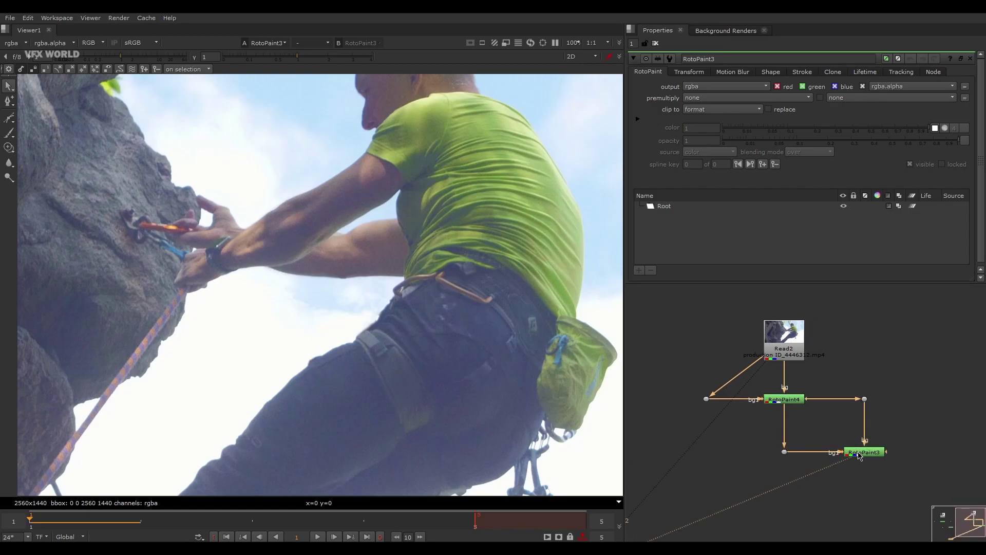
click(860, 454)
click(794, 402)
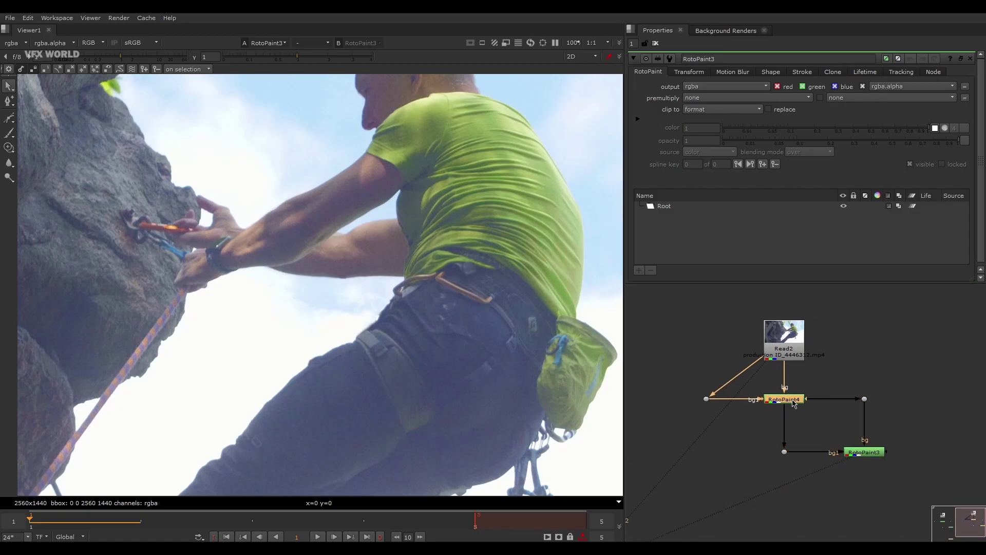
- Move to frame 2 and compare it against frame 1
click(871, 455)
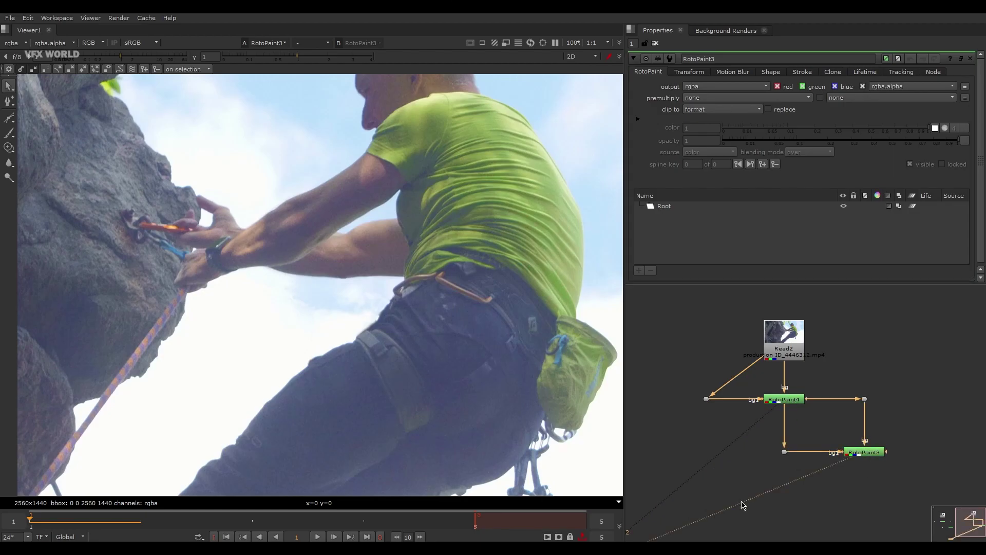
click(131, 524)
scroll(314, 359, up, 2)
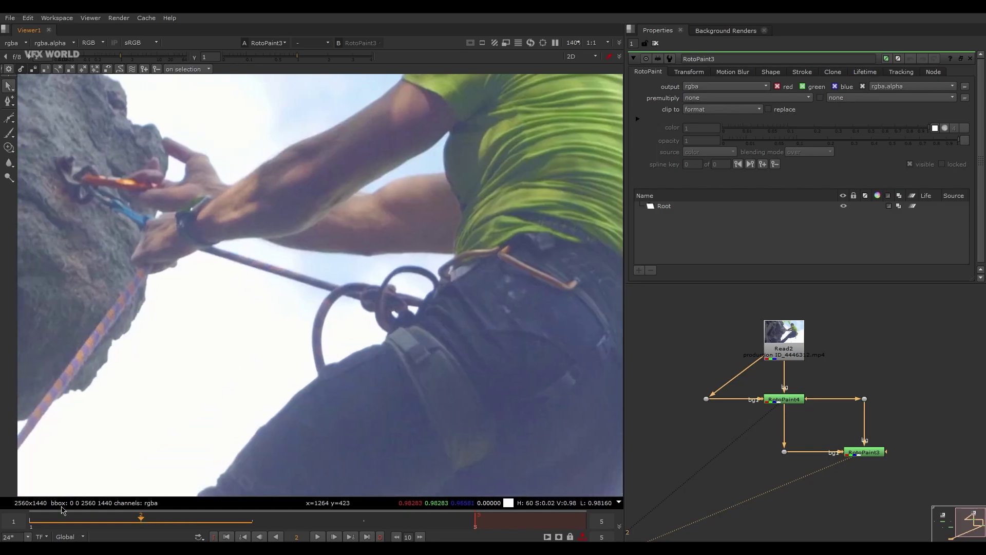
drag(61, 519, 92, 520)
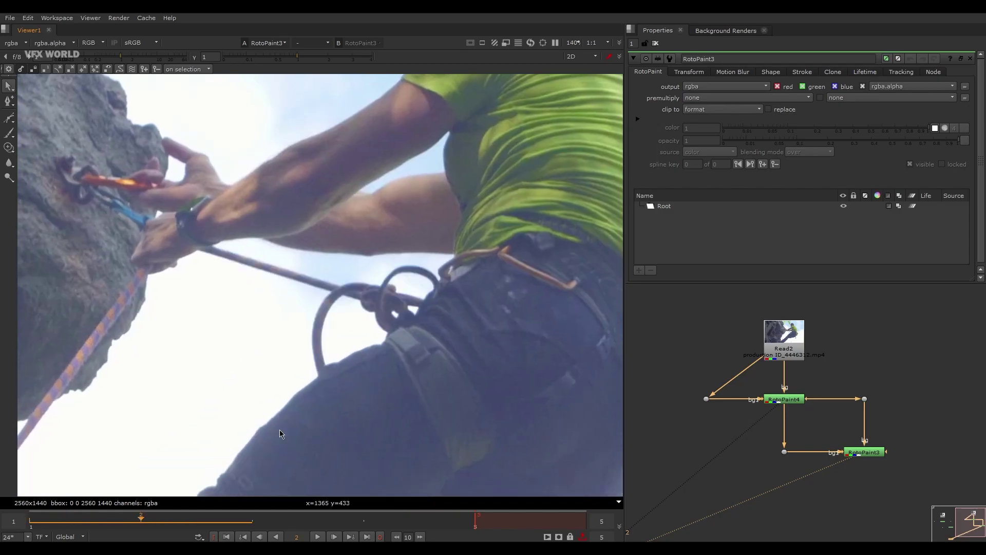
- Switch RotoPaint3 to the Clone tool and change its source from fg to bg 1
click(870, 454)
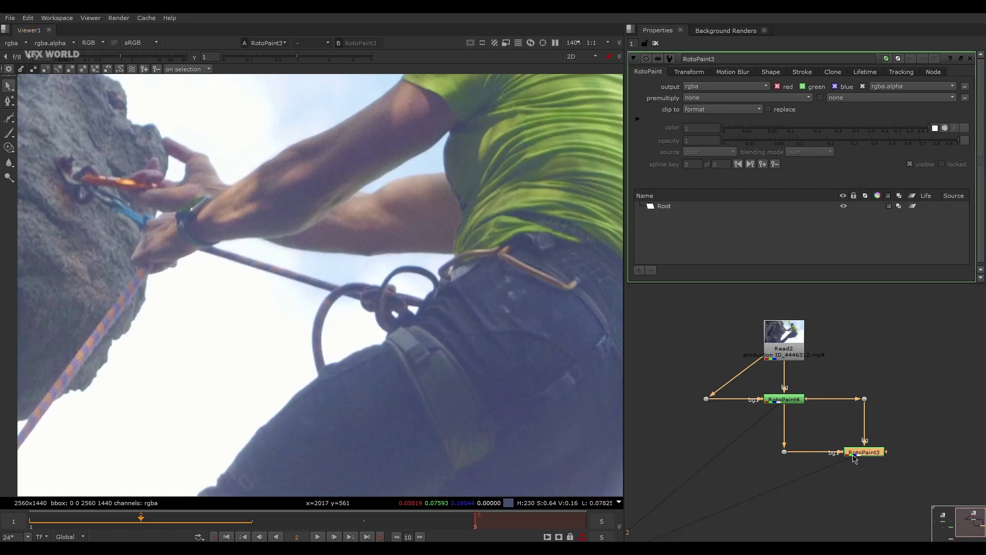
click(8, 147)
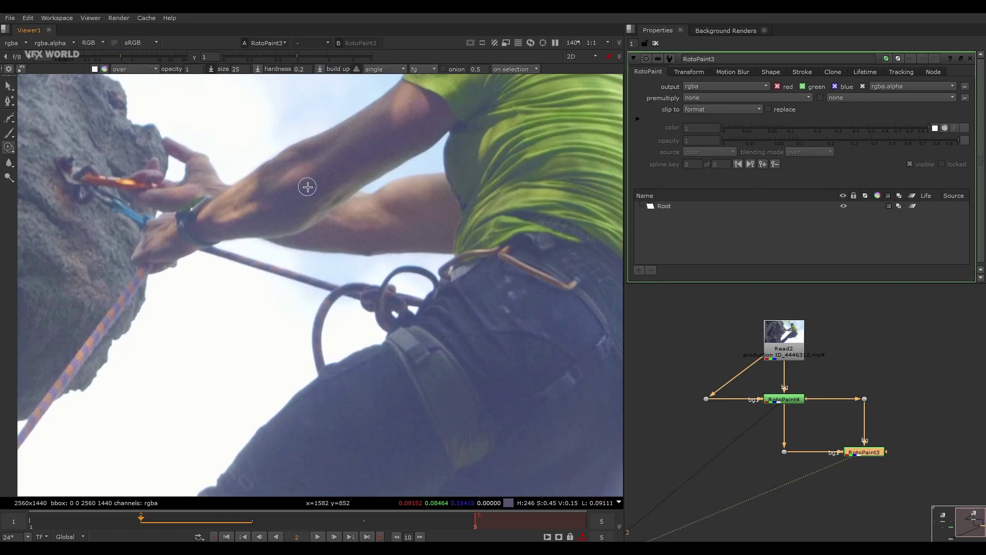
click(424, 70)
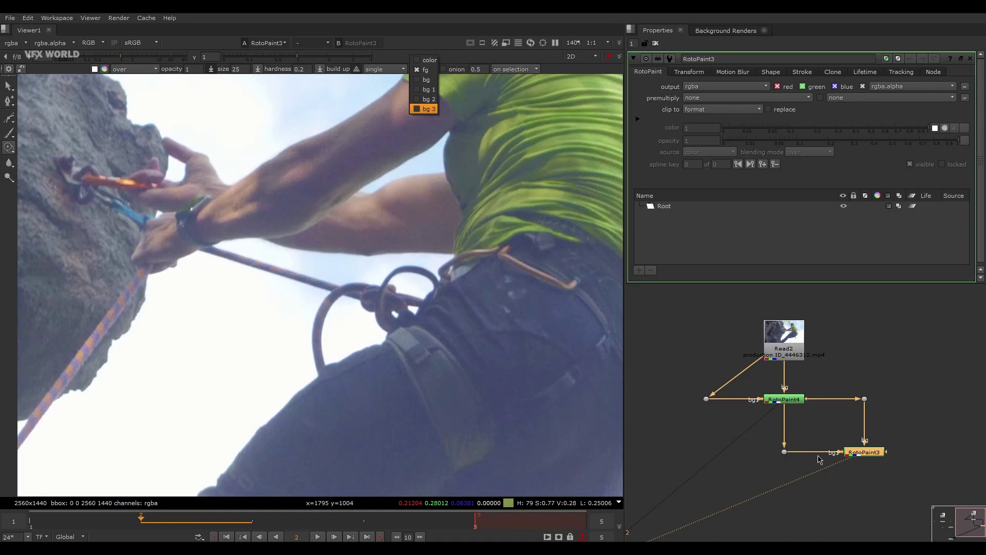
click(861, 476)
scroll(855, 476, up, 5)
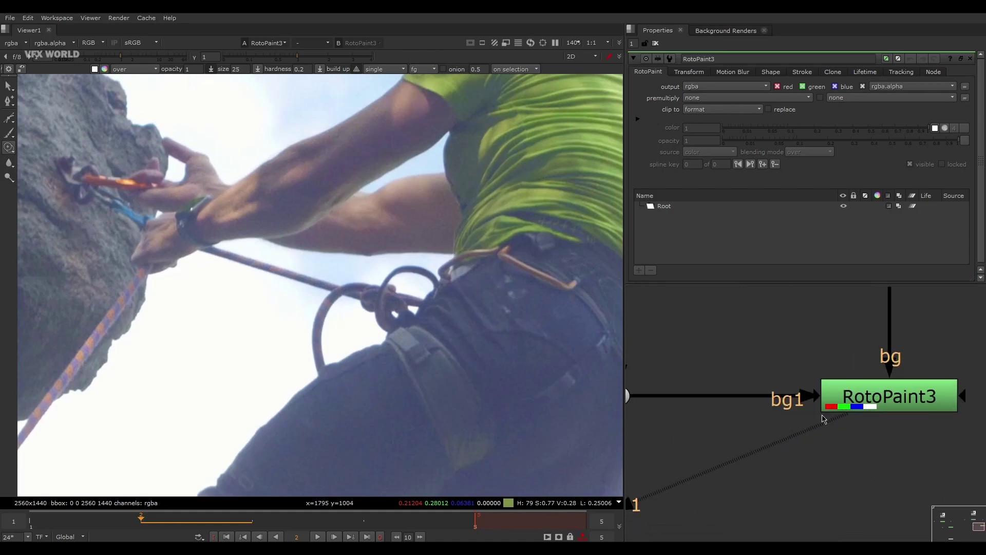
scroll(815, 426, down, 6)
middle_drag(813, 419, 818, 431)
scroll(818, 430, up, 1)
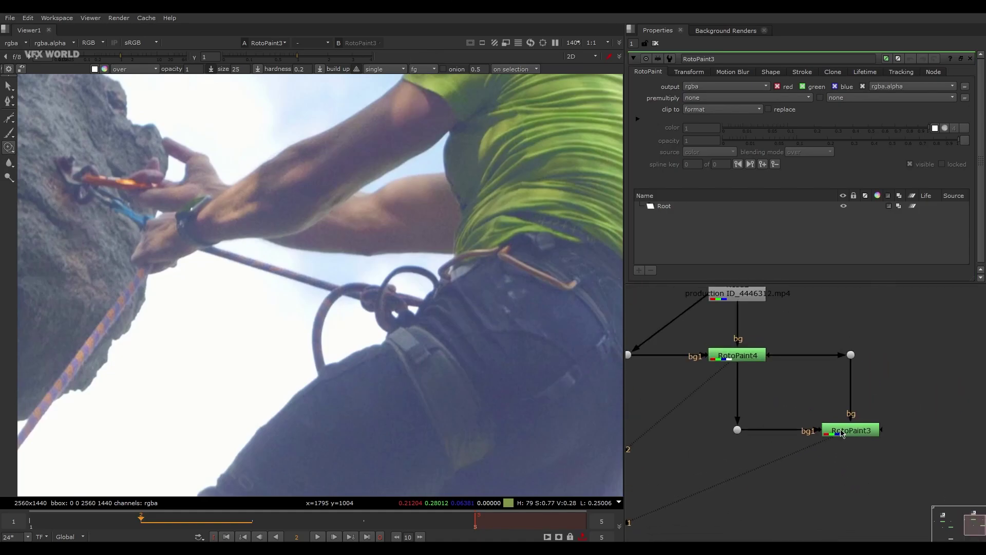
click(841, 431)
click(417, 68)
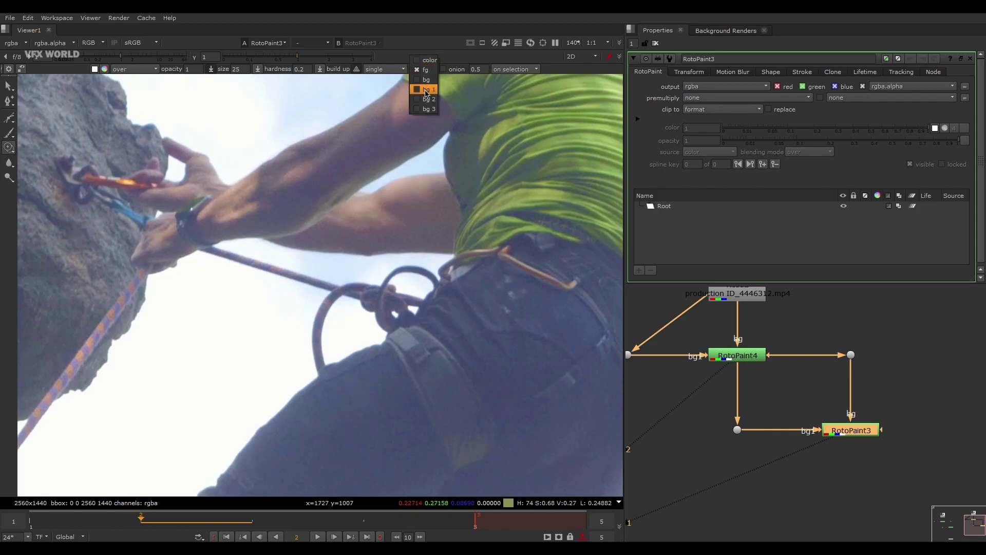
click(425, 94)
middle_drag(423, 103, 452, 152)
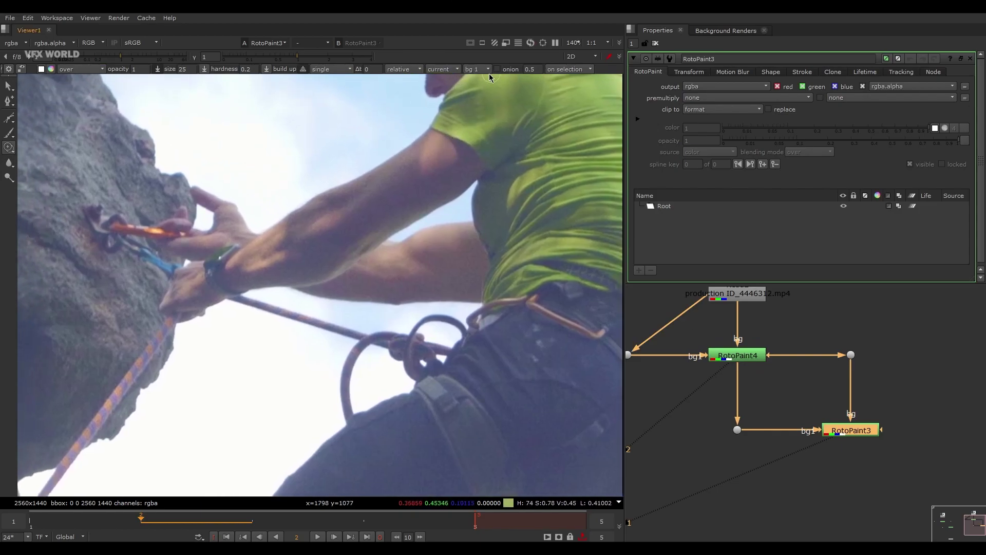
click(398, 70)
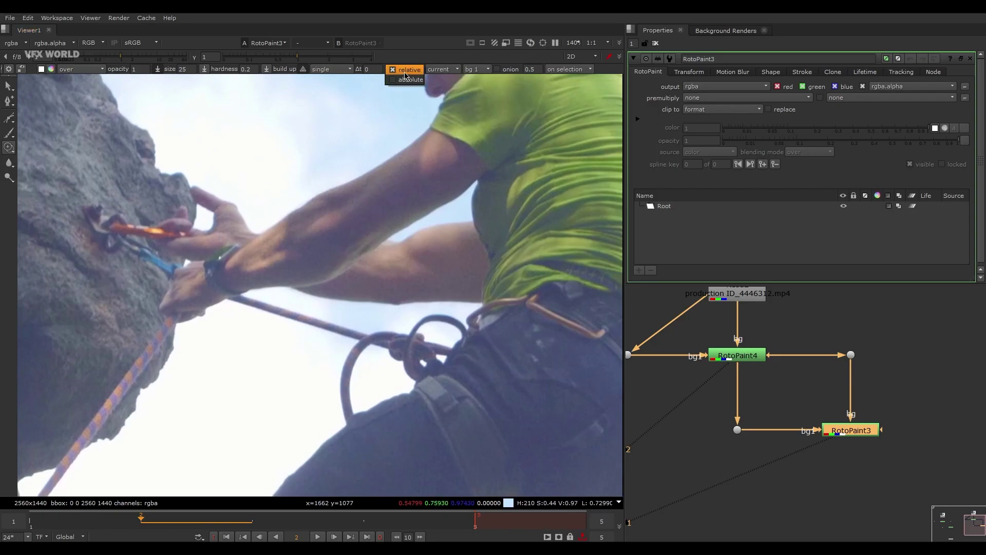
click(405, 74)
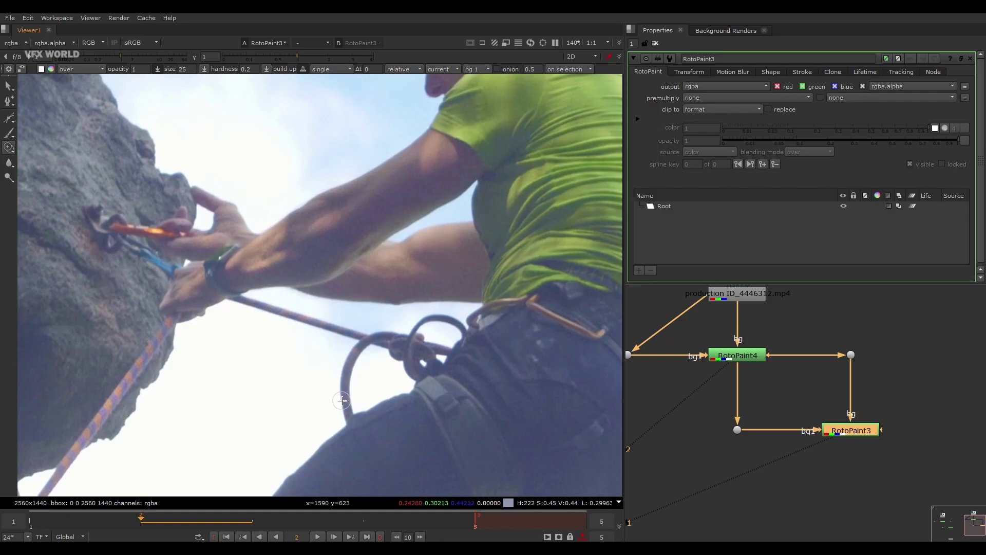
click(367, 68)
text(-1)
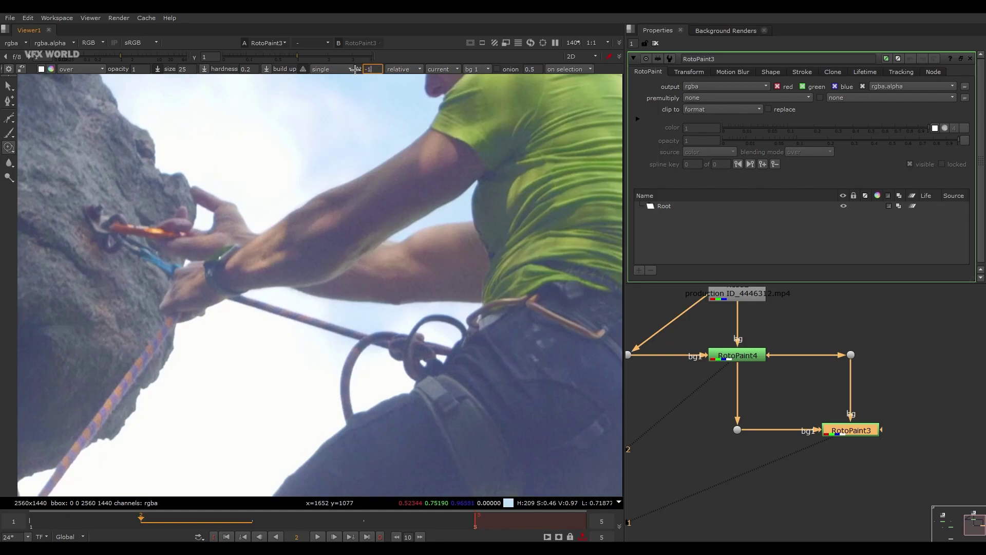
click(718, 480)
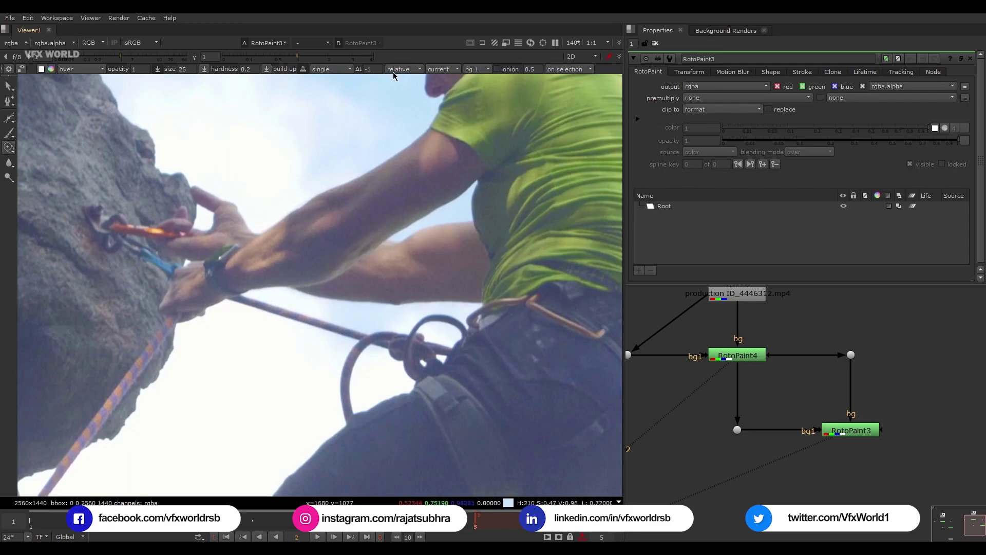
click(369, 69)
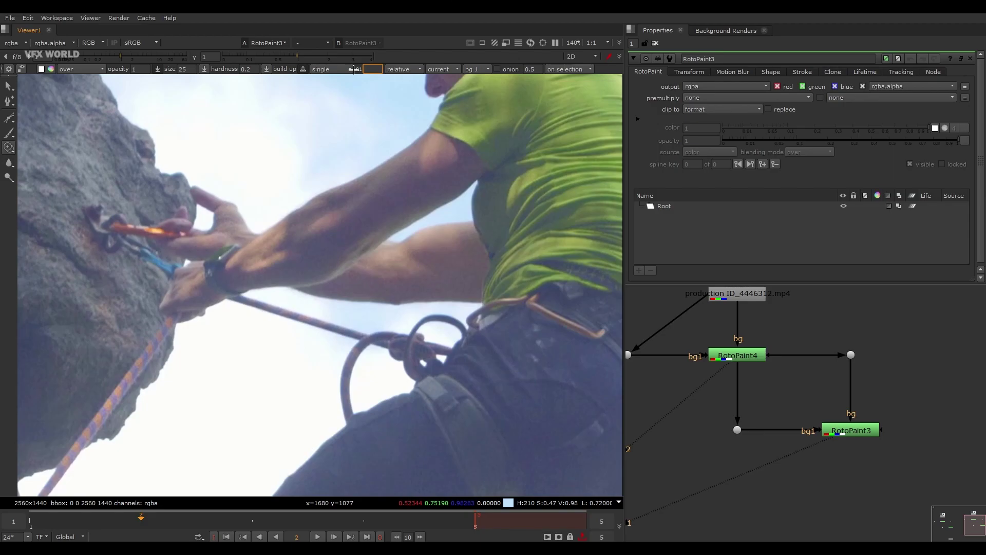
click(416, 72)
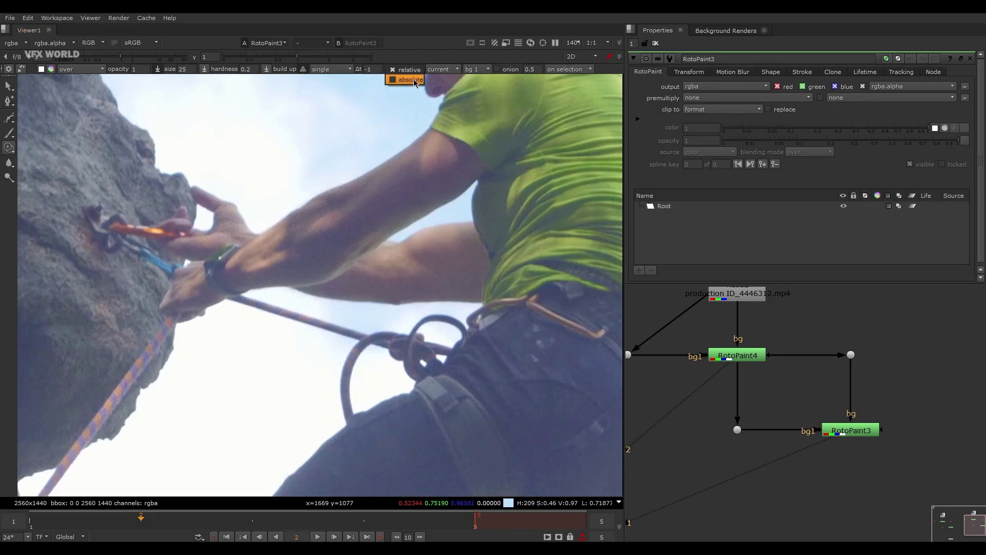
click(410, 80)
click(367, 68)
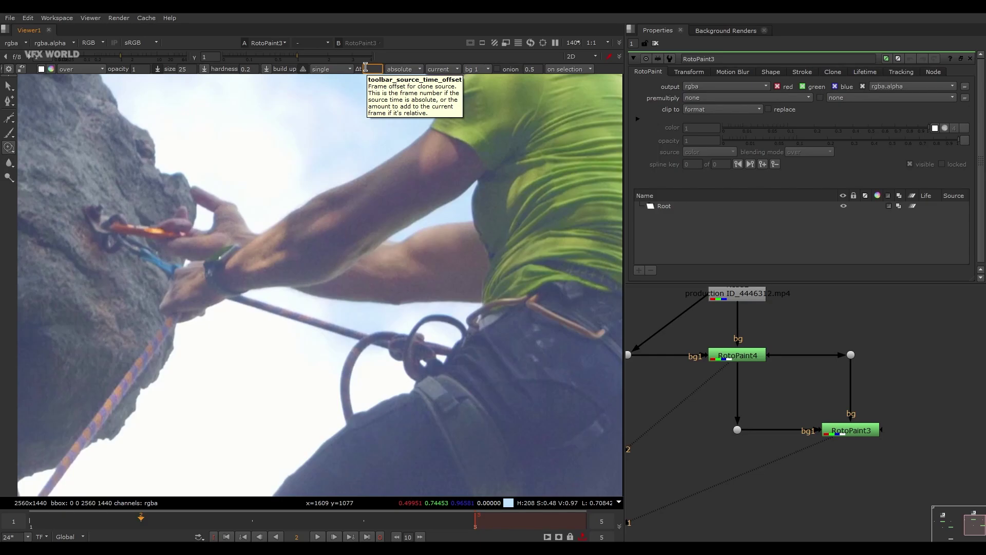
click(406, 71)
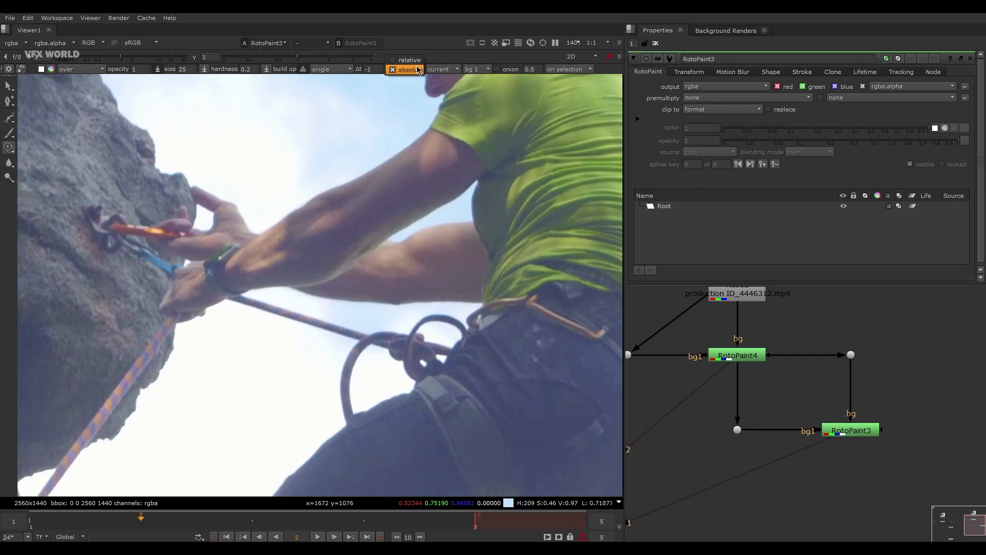
click(411, 61)
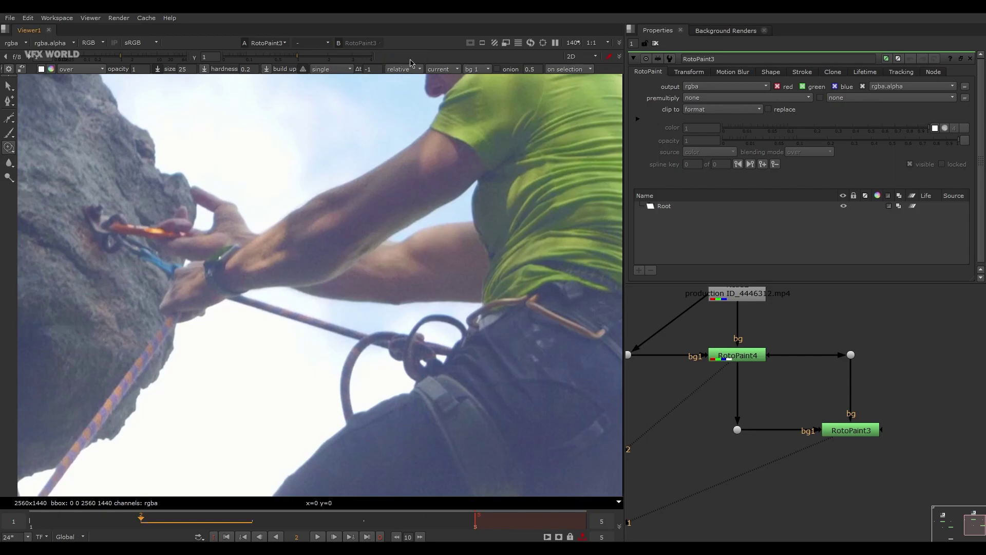
click(448, 46)
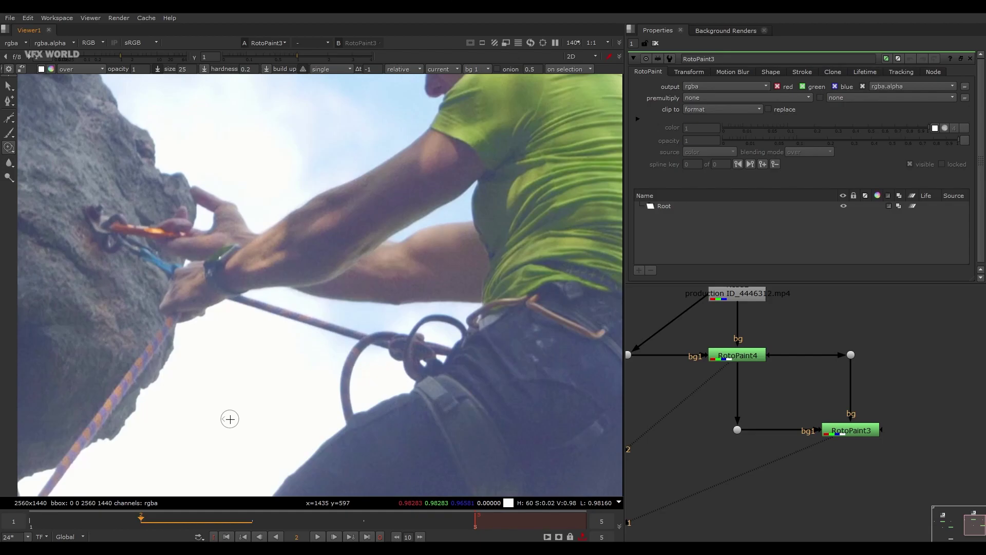
- Enable onion skin at 0.5 and nudge the clone source upward to match the ghost
scroll(230, 419, up, 2)
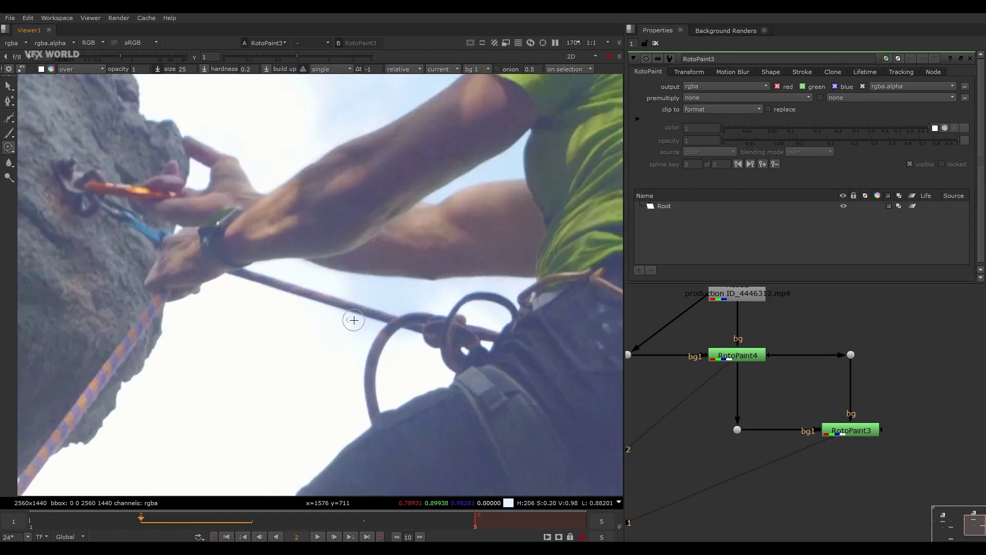
click(496, 69)
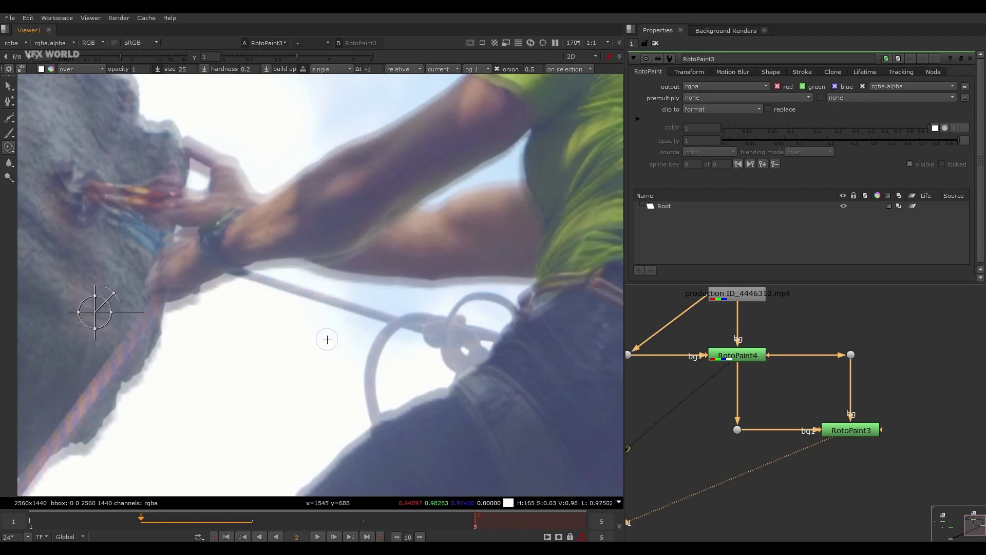
key(t)
key(t)
key(t)
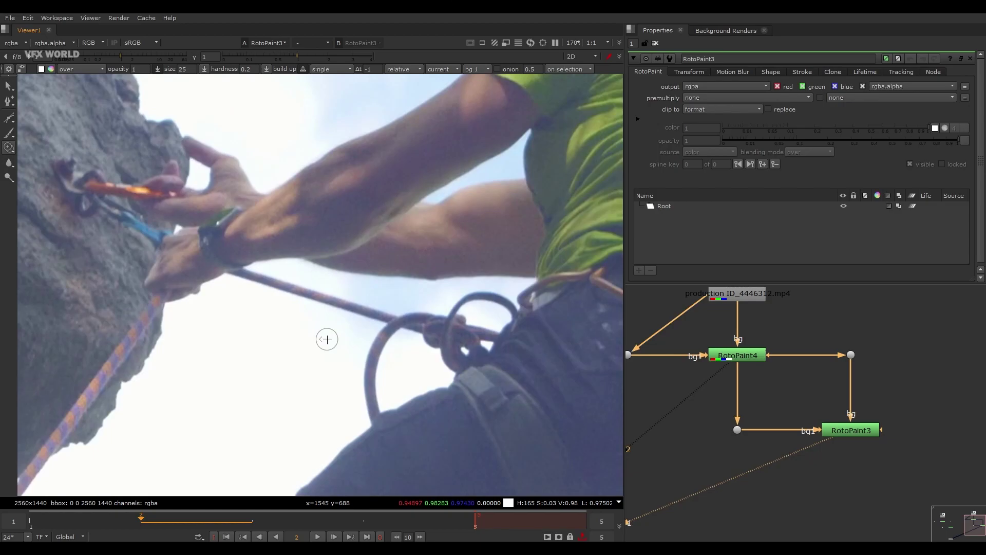
key(alt+o)
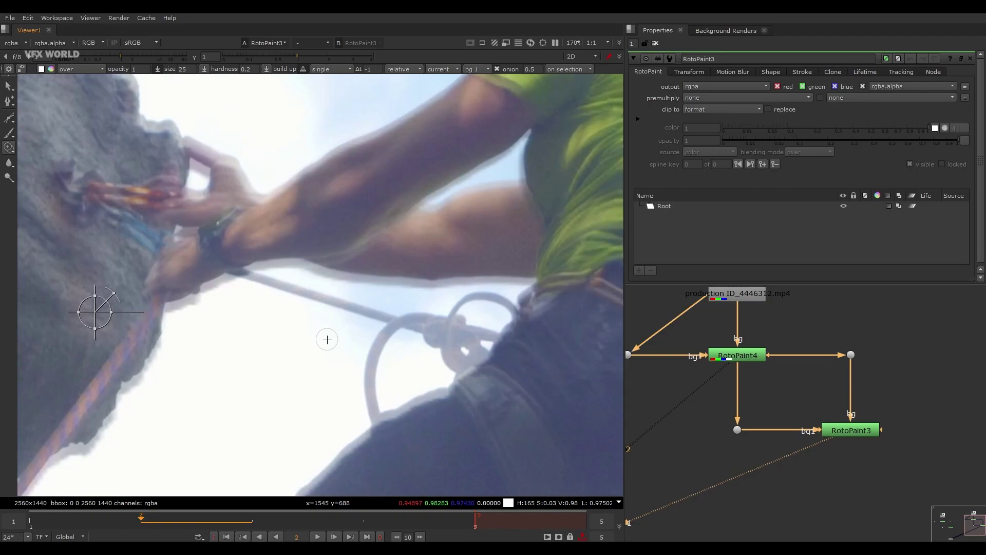
key(KP_8)
key(KP_8)
key(KP_8)
key(KP_8)
key(KP_8)
key(KP_8)
key(KP_8)
key(KP_8)
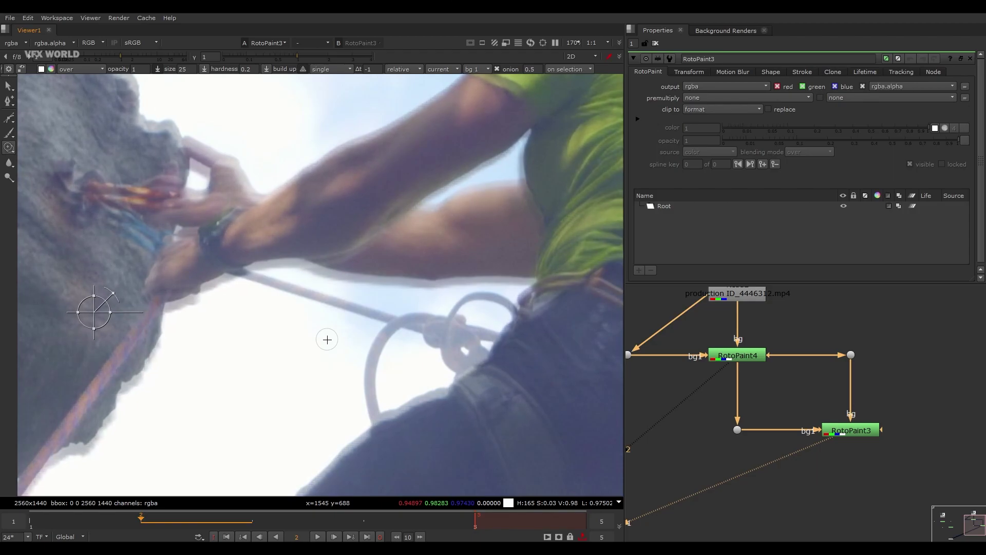
- Nudge the clone source further up, flicking onion skin to check alignment over the rope
key(q)
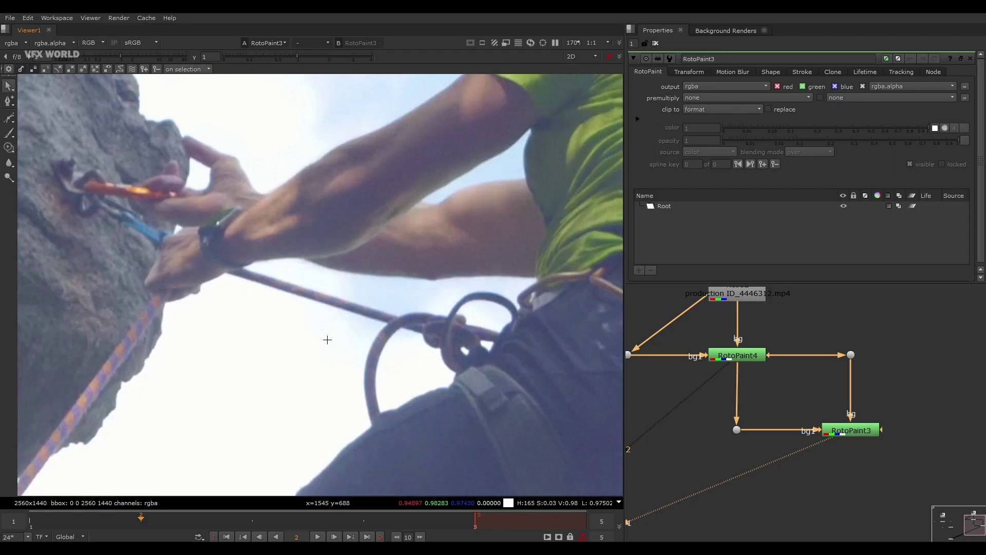
click(12, 147)
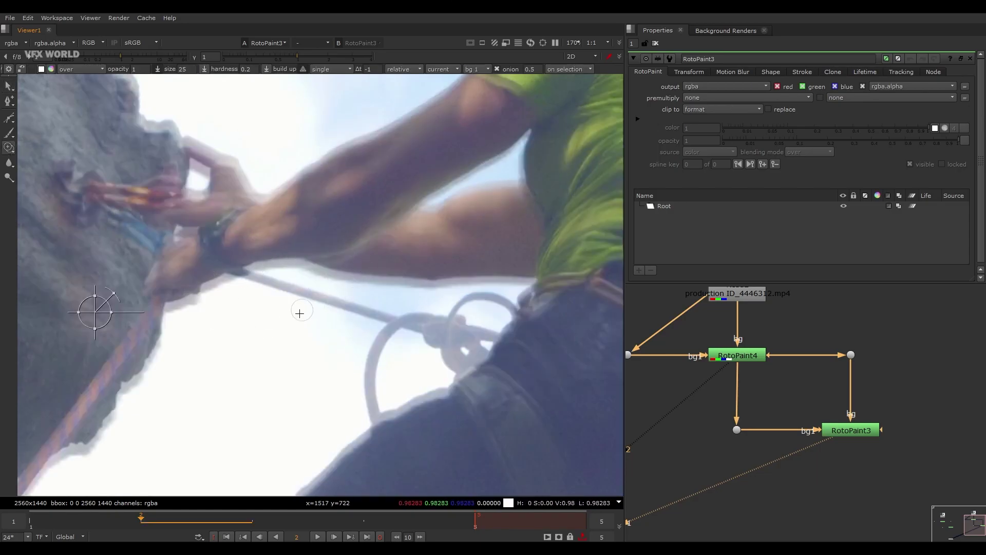
scroll(339, 313, up, 2)
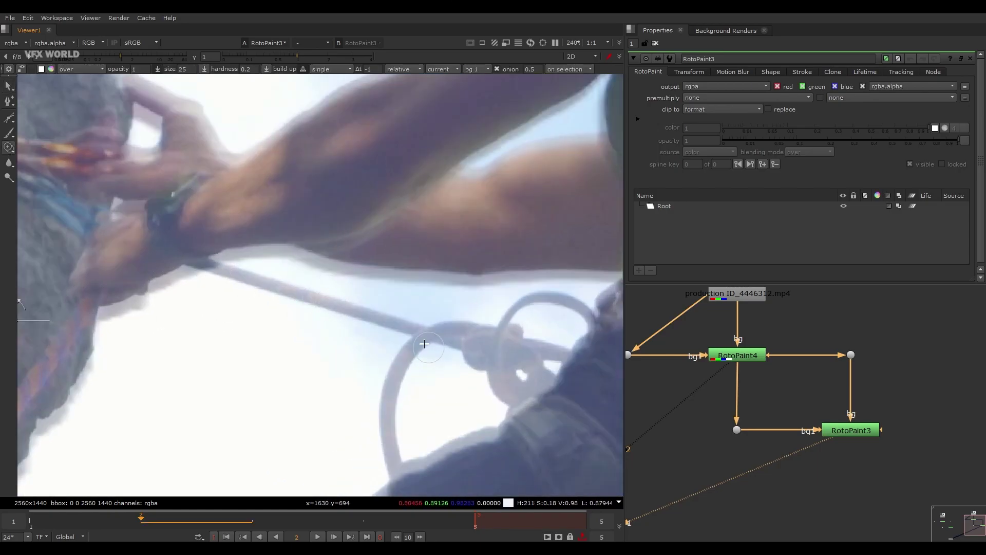
scroll(435, 344, down, 1)
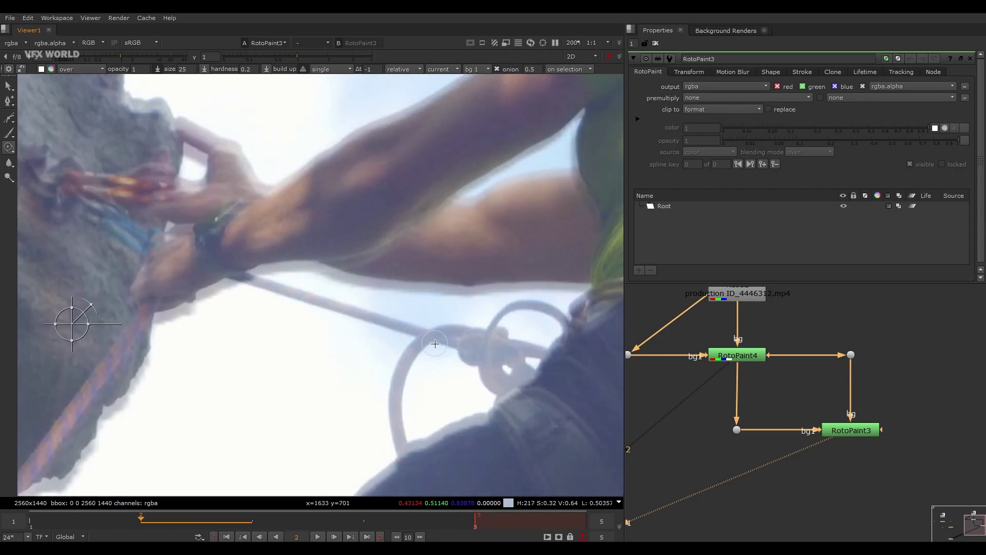
key(KP_8)
key(KP_8)
key(KP_8)
key(KP_8)
key(KP_8)
key(KP_8)
key(KP_8)
key(KP_8)
key(KP_8)
key(KP_8)
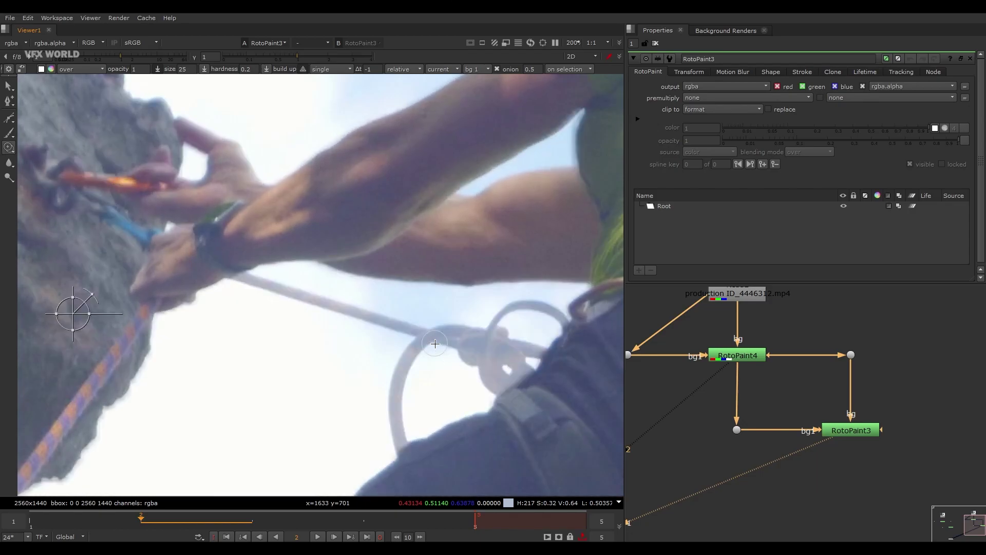
key(t)
key(t)
key(t)
key(t)
key(t)
key(t)
key(t)
key(t)
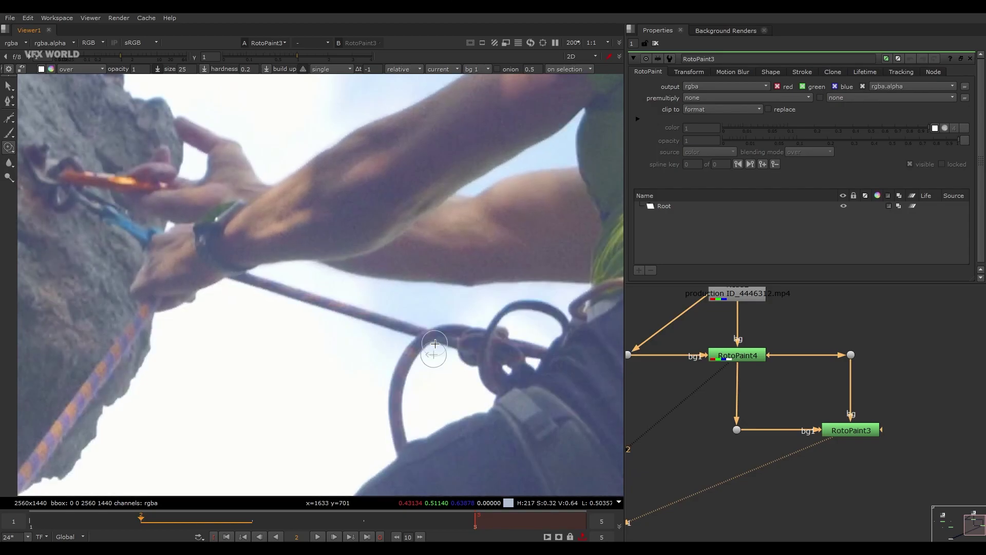
key(t)
key(t)
key(t)
key(t)
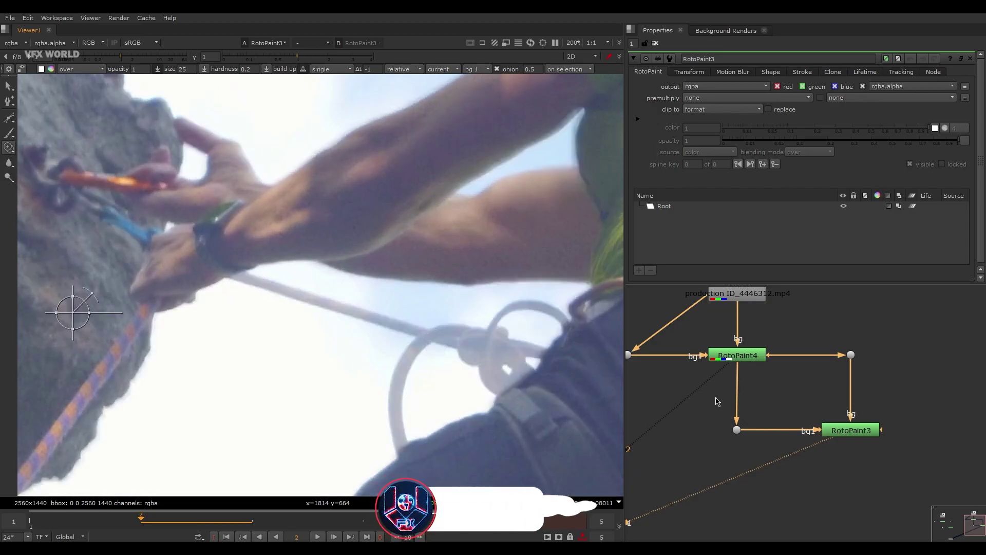
middle_drag(474, 362, 406, 356)
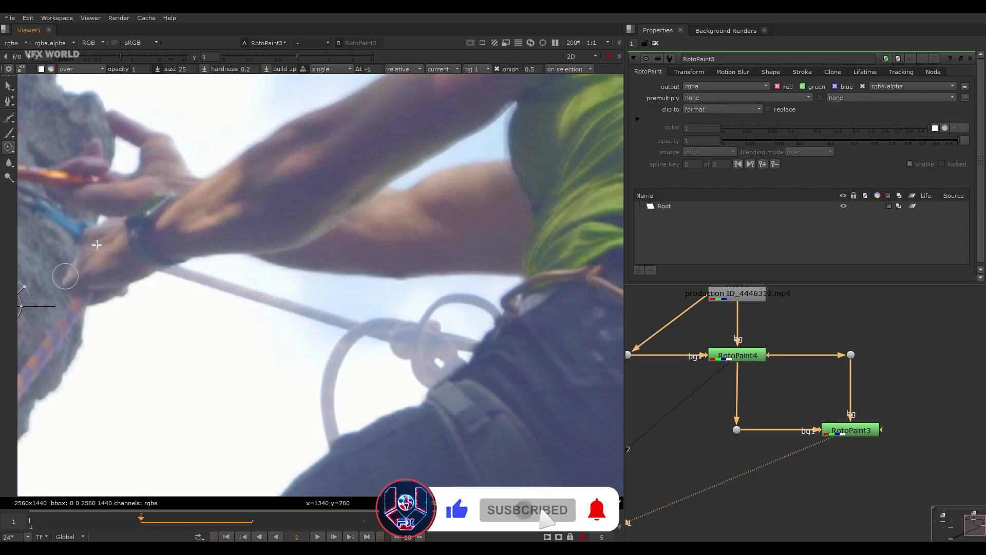
scroll(311, 367, up, 2)
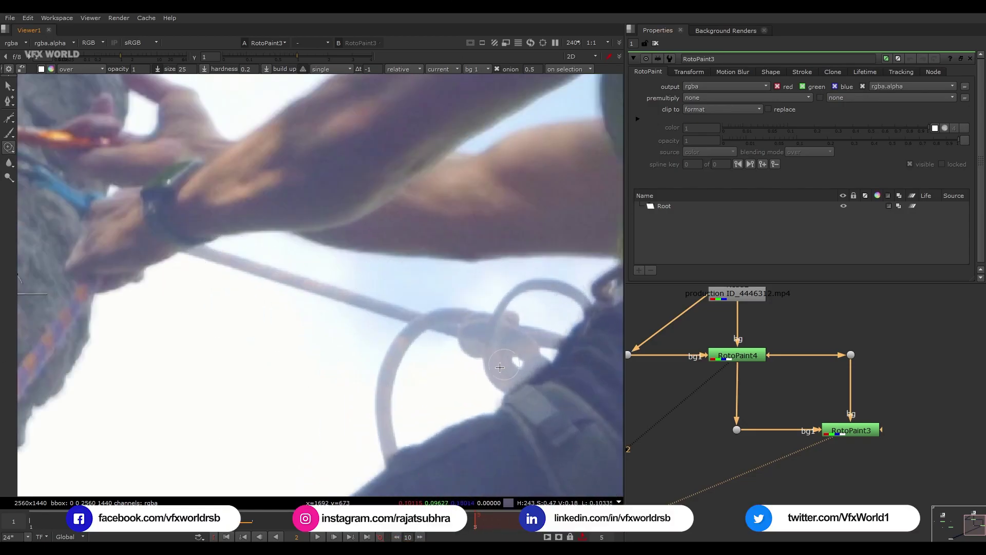
scroll(248, 346, down, 2)
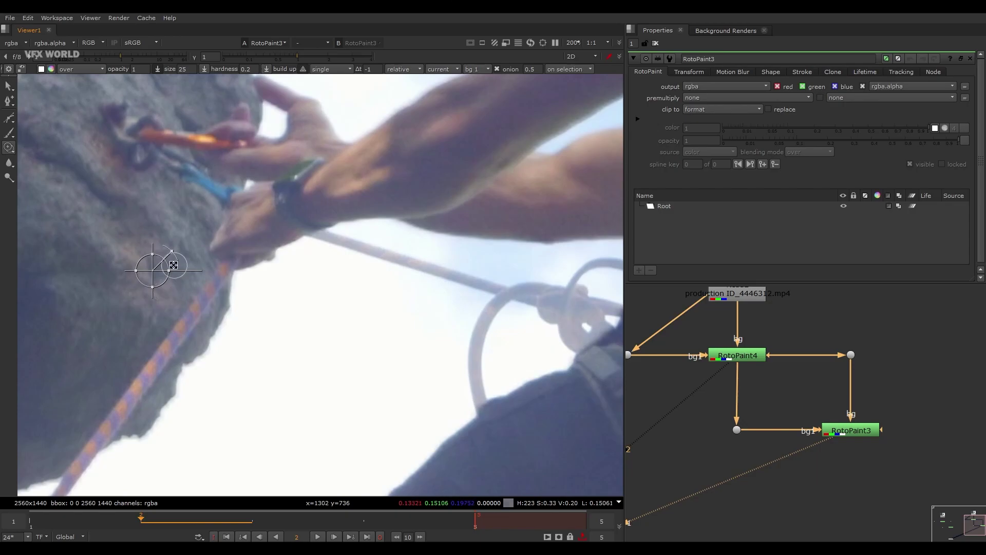
key(t)
key(t)
- Rotate the clone source about 10° counter-clockwise and narrow it horizontally to match the rock
mouse_move(195, 271)
mouse_down()
mouse_move(190, 286)
mouse_move(198, 269)
mouse_up()
middle_drag(431, 315, 364, 323)
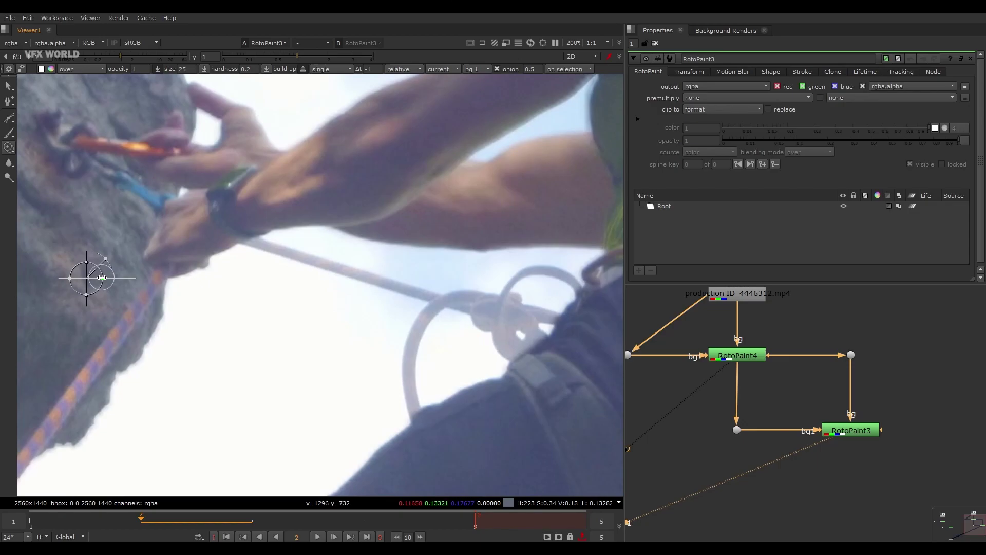
drag(103, 278, 100, 278)
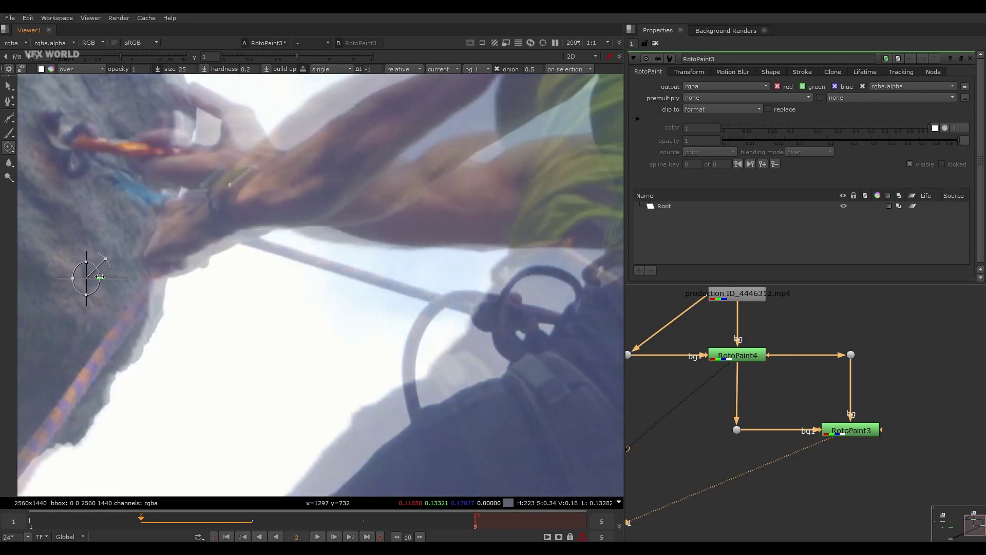
key(q)
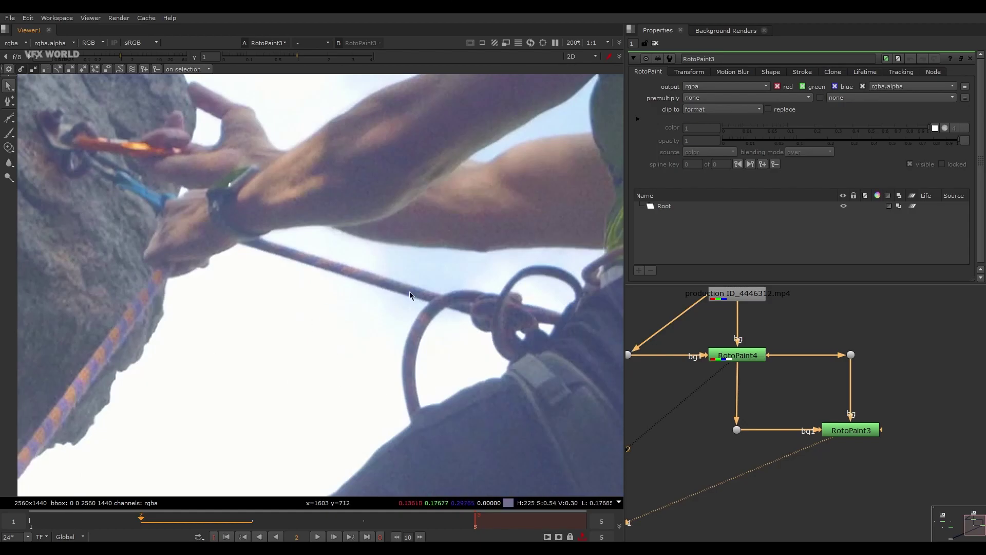
key(c)
key(t)
key(t)
key(t)
key(t)
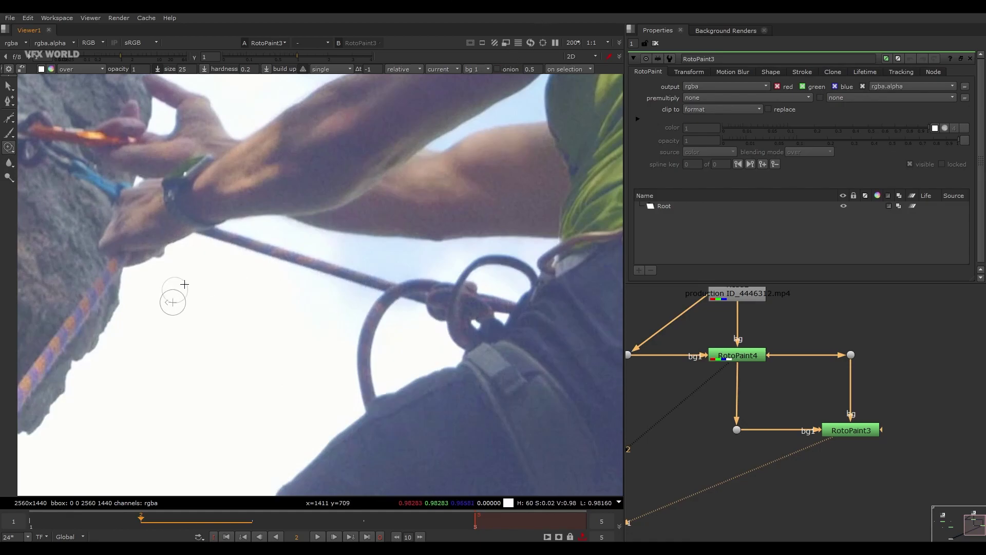
- Paint clone strokes over the sky rope and harness loop, flipping frames 1 and 2 to check
mouse_move(217, 253)
mouse_down()
mouse_move(354, 288)
mouse_move(341, 304)
mouse_move(366, 291)
mouse_move(394, 311)
mouse_up()
key(Left)
key(Right)
key(Left)
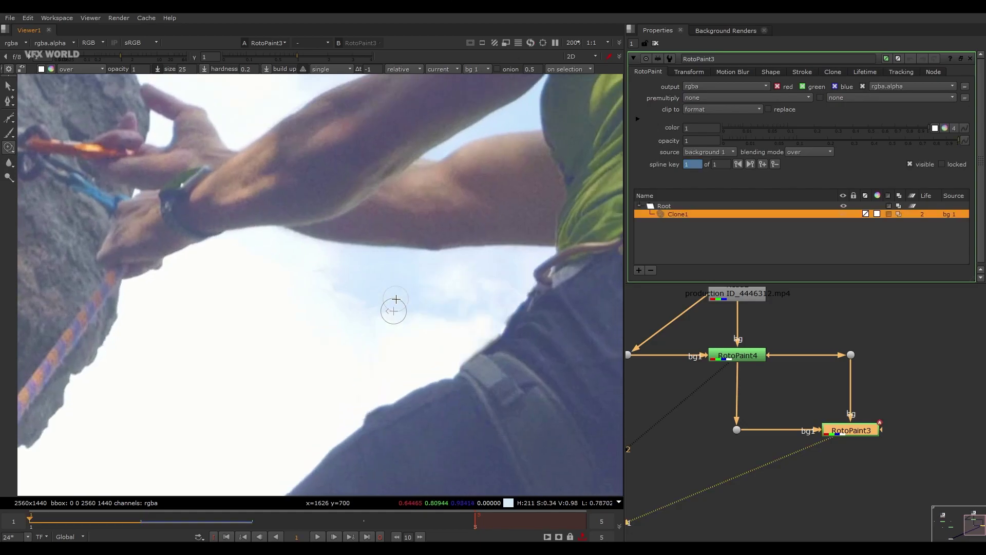
key(Right)
key(Left)
key(Right)
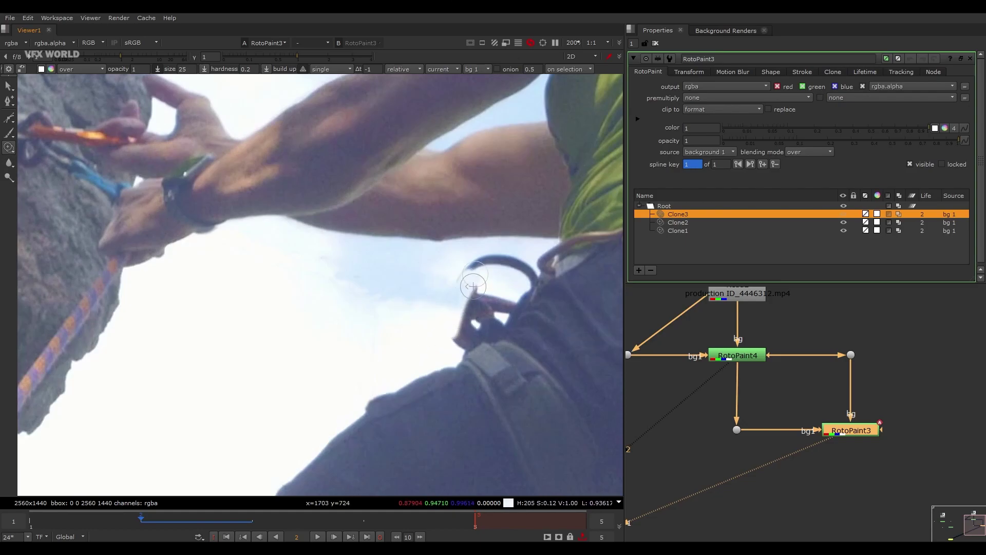
drag(454, 291, 482, 263)
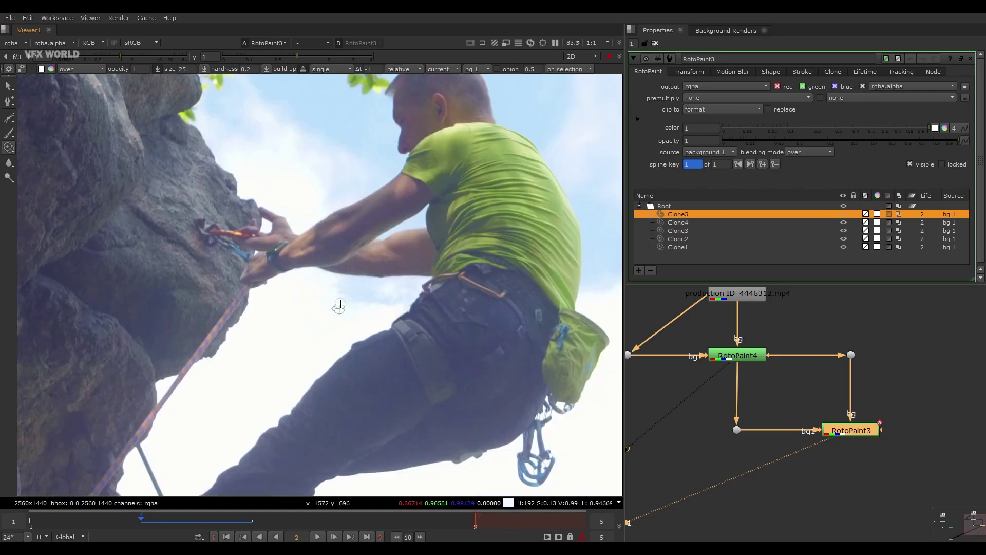